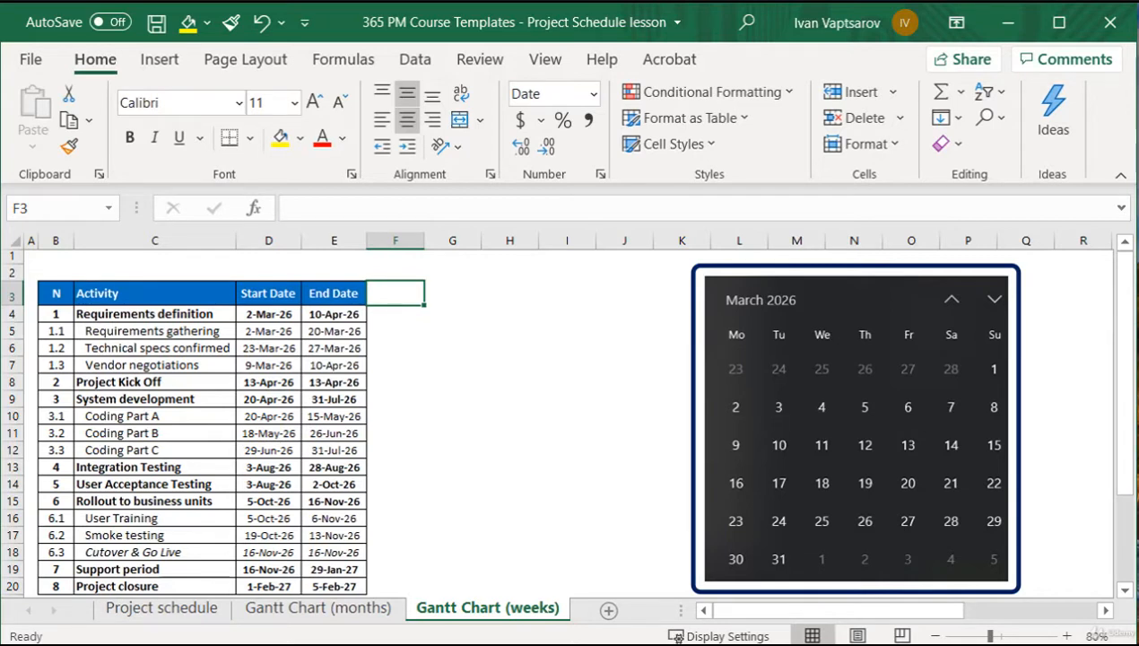
Enter the first two week start dates, 3/2/2026 in F3 and 3/9/2026 in G3
{"action": "type", "text": "3"}
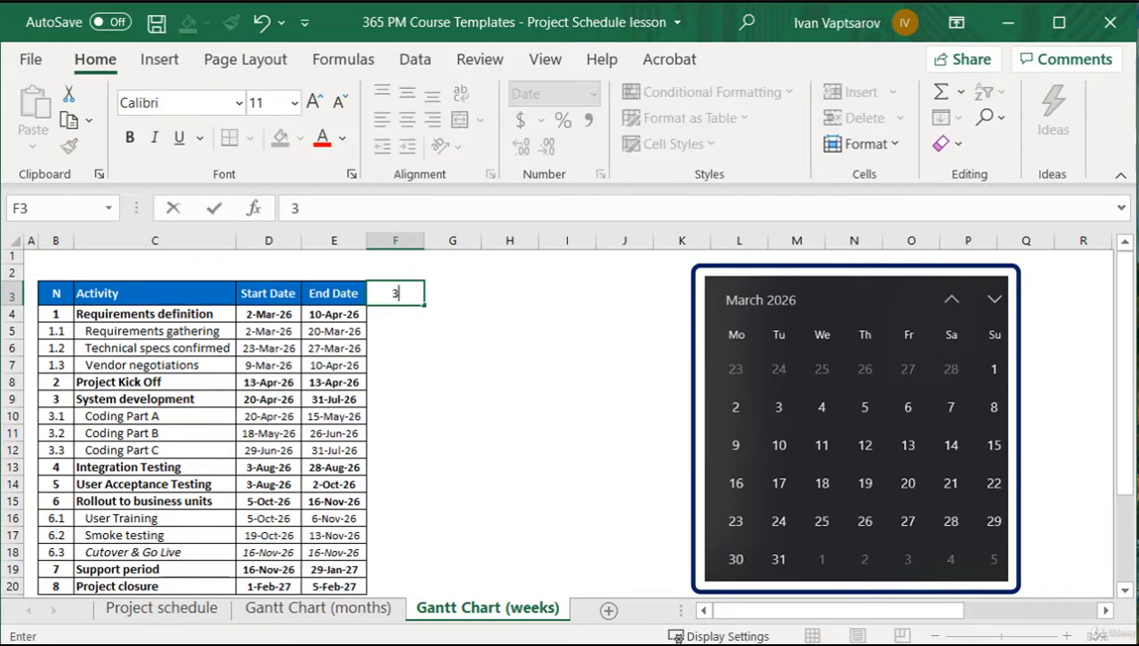
{"action": "type", "text": "/2/2026"}
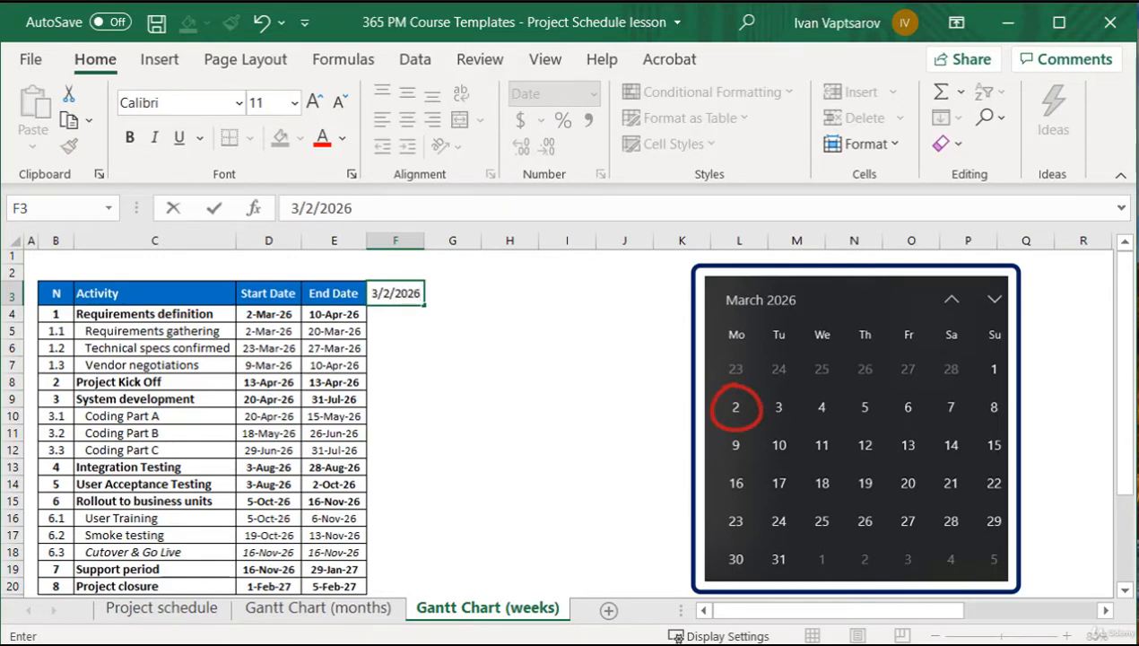
{"action": "key", "text": "Return"}
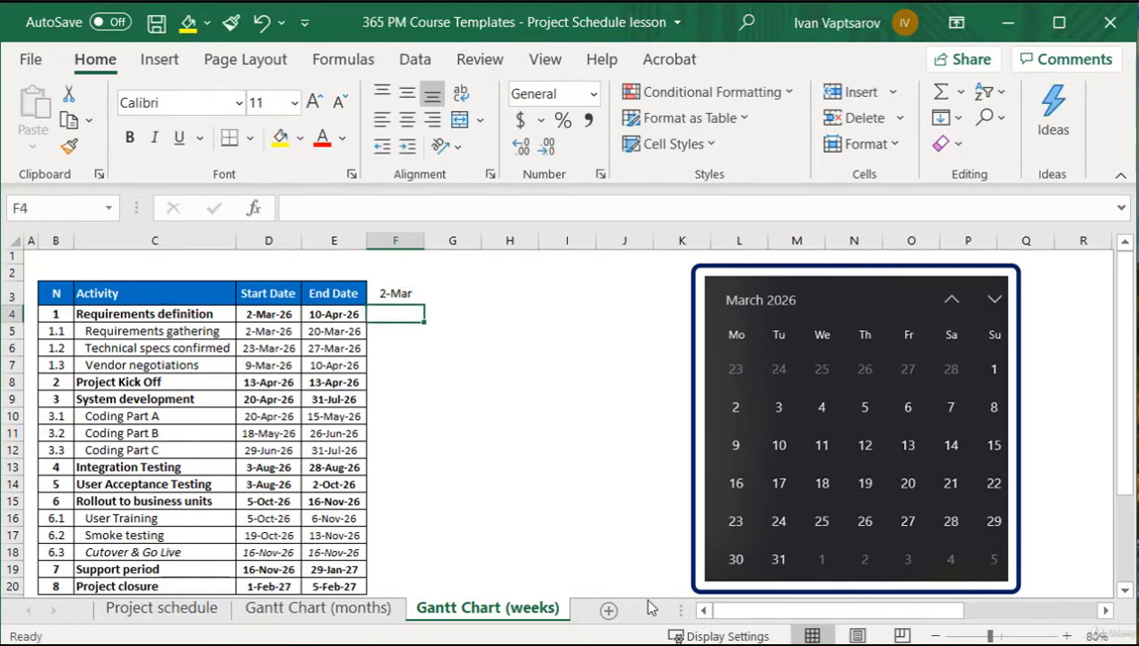
{"action": "left_click", "coordinate": [470, 290]}
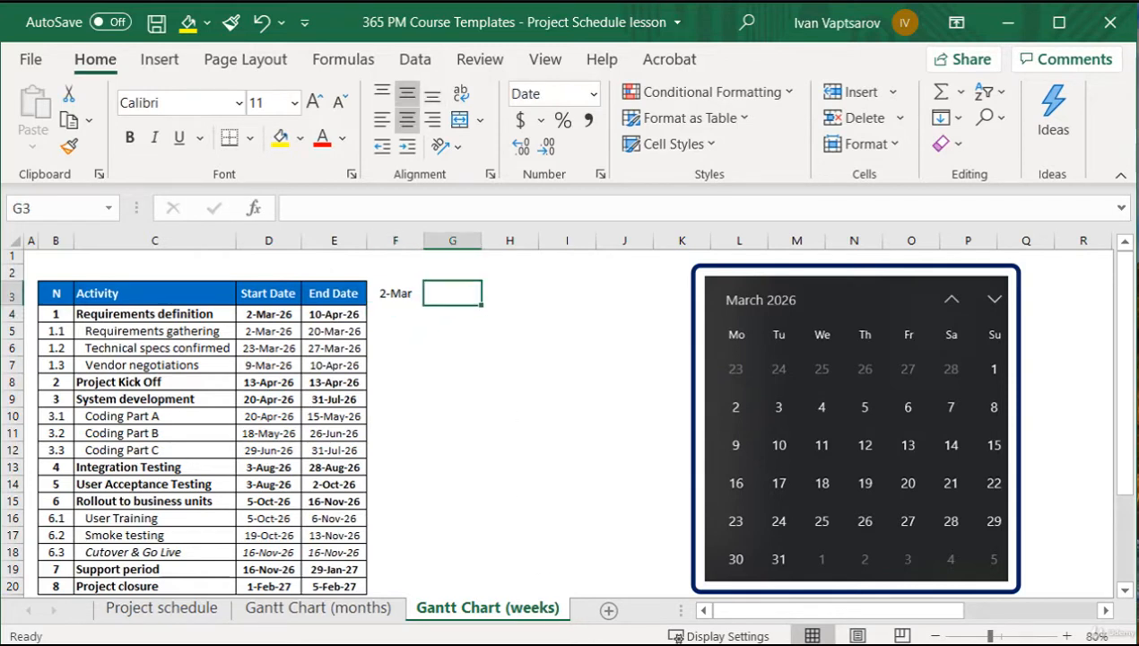
{"action": "type", "text": "3/"}
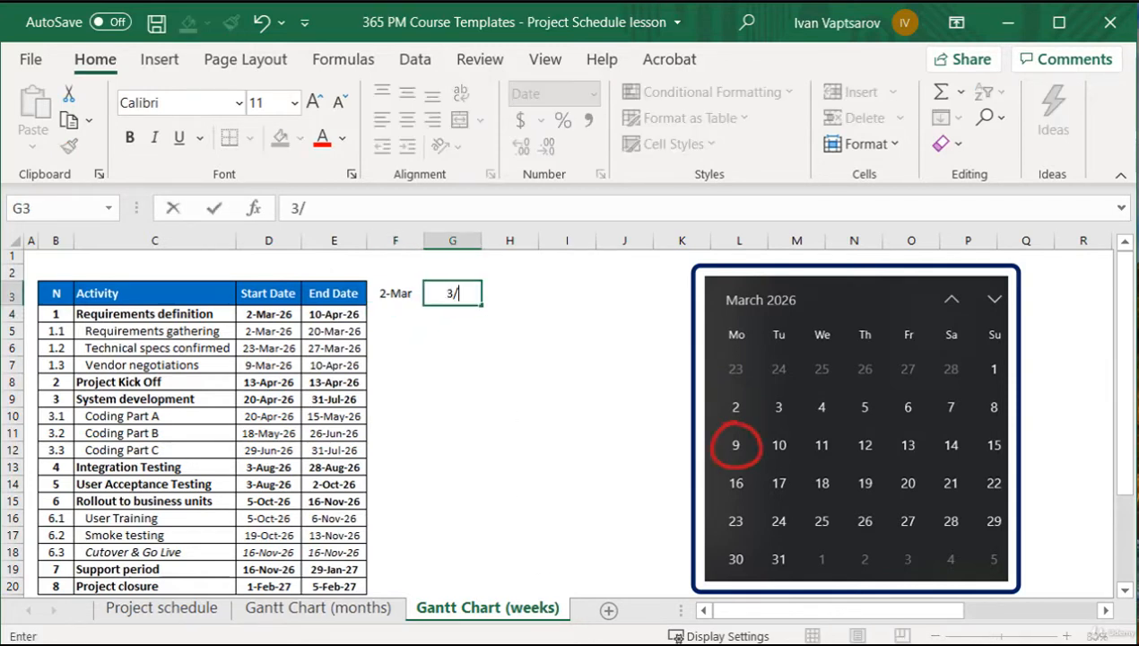
{"action": "type", "text": "9/2026"}
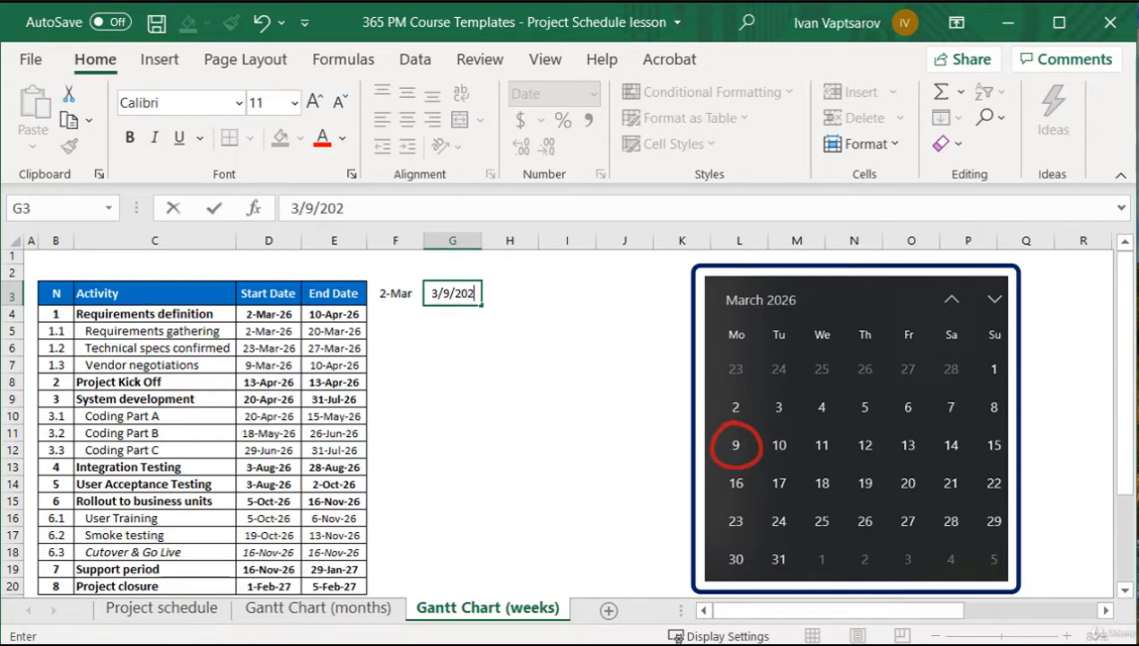
{"action": "key", "text": "Return"}
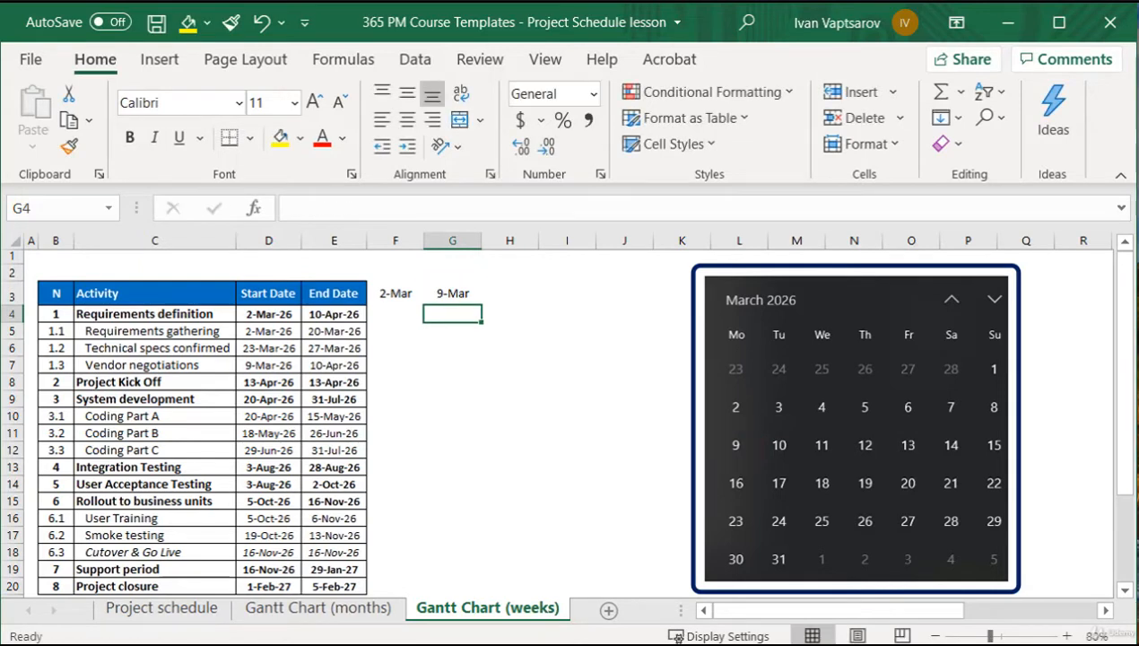
Extend the weekly date series from F3:G3 along row 3 to 22-Feb in column BE
{"action": "left_click_drag", "start_coordinate": [414, 296], "coordinate": [449, 295]}
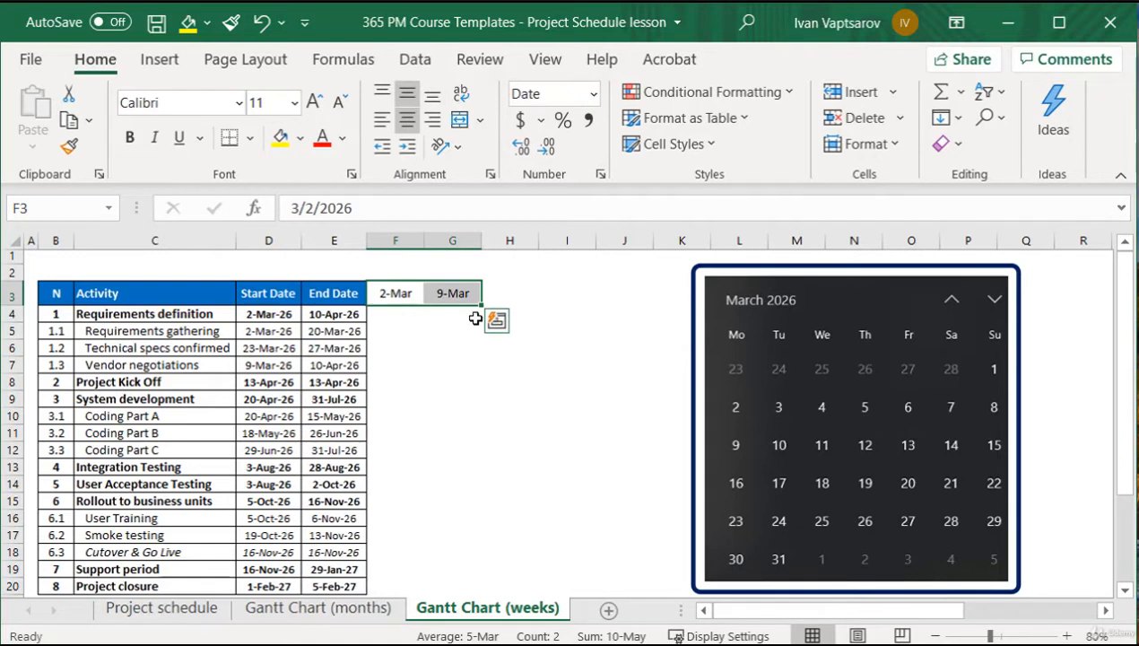
{"action": "left_click_drag", "start_coordinate": [482, 304], "coordinate": [639, 301]}
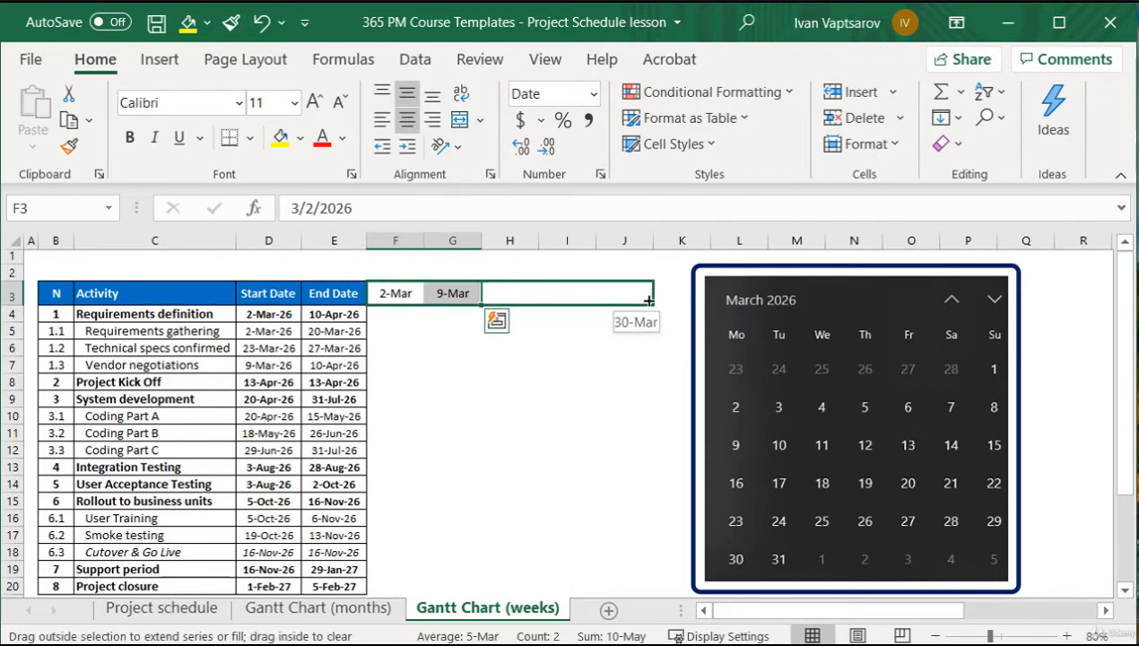
{"action": "left_click_drag", "start_coordinate": [652, 305], "coordinate": [655, 305]}
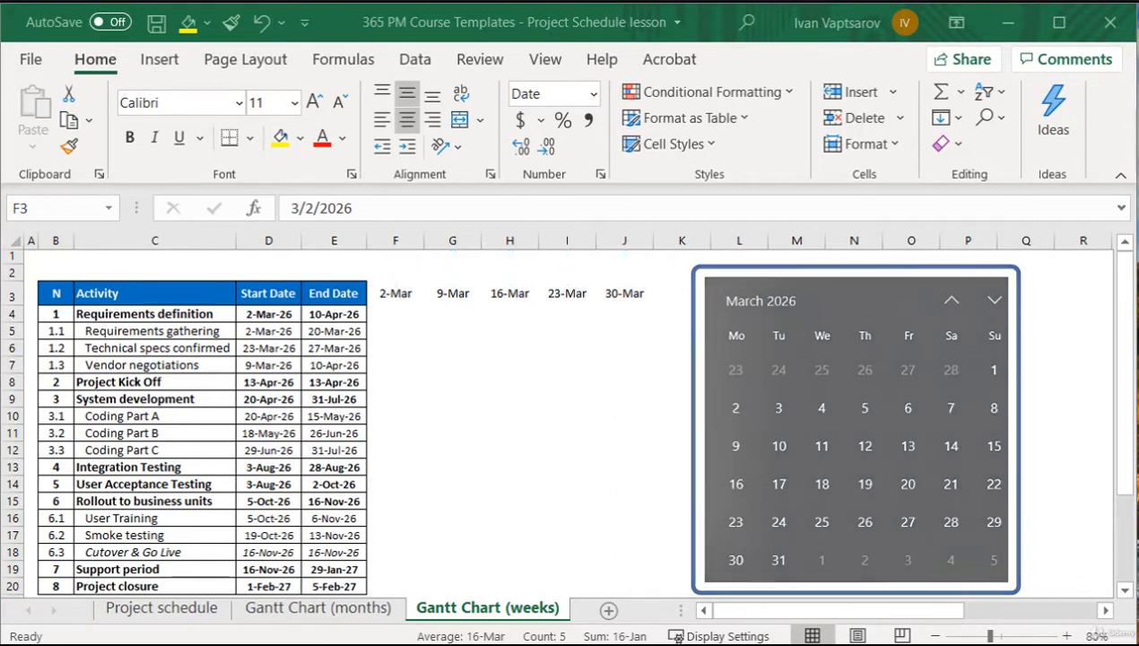
{"action": "left_click_drag", "start_coordinate": [375, 304], "coordinate": [808, 301]}
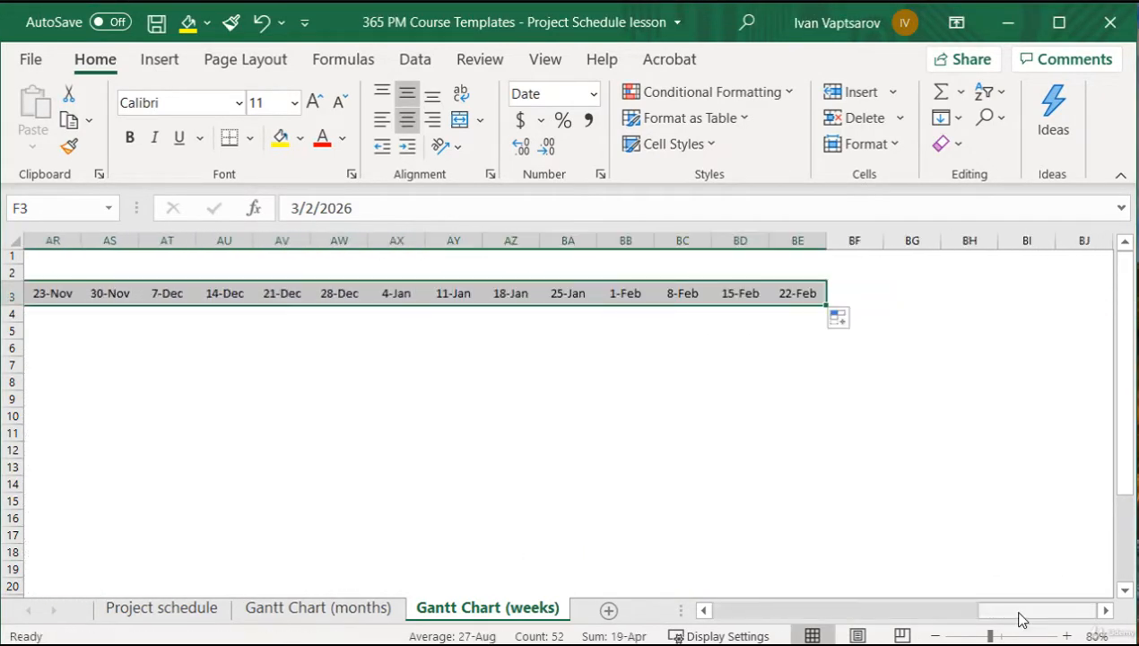
{"action": "left_click_drag", "start_coordinate": [1021, 619], "coordinate": [730, 585]}
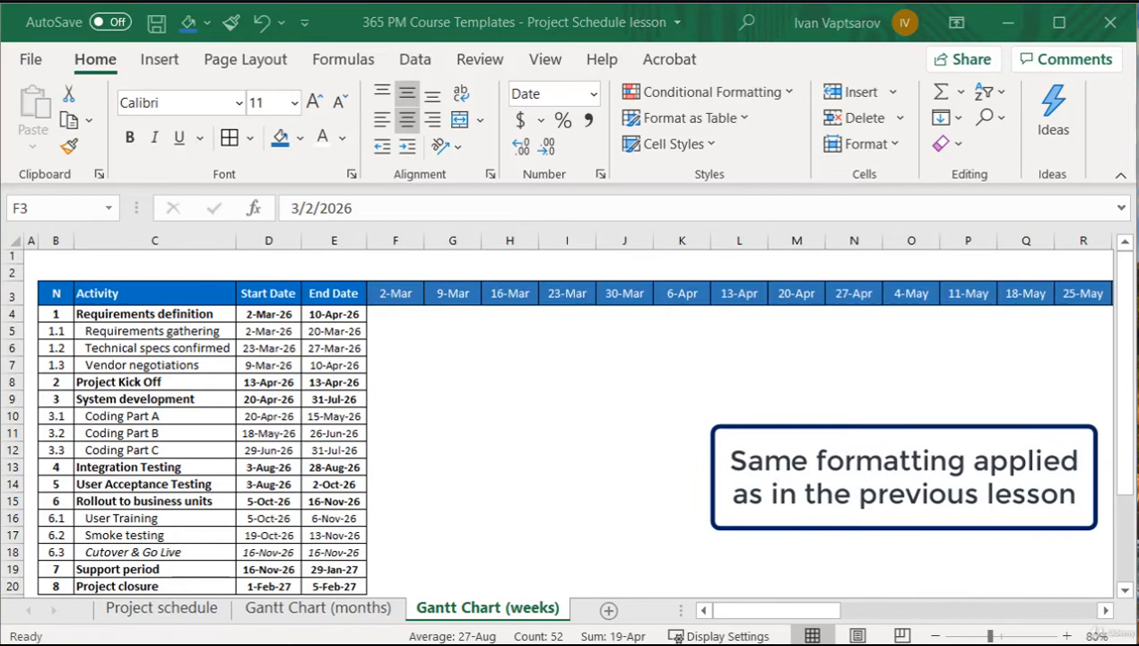
Fill the Requirements definition row from 2-Mar to 6-Apr (F4:K4) with standard orange
{"action": "left_click", "coordinate": [395, 311]}
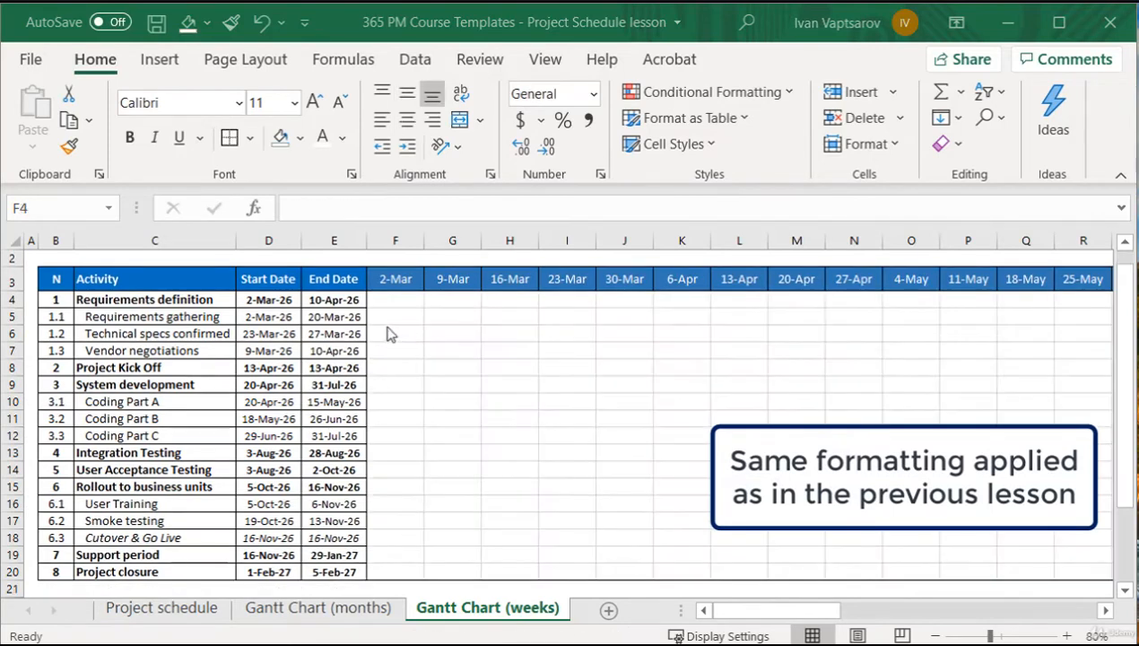
{"action": "key", "text": "shift+Right"}
{"action": "key", "text": "shift+Right"}
{"action": "key", "text": "shift+Right"}
{"action": "key", "text": "shift+Right"}
{"action": "key", "text": "shift+Right"}
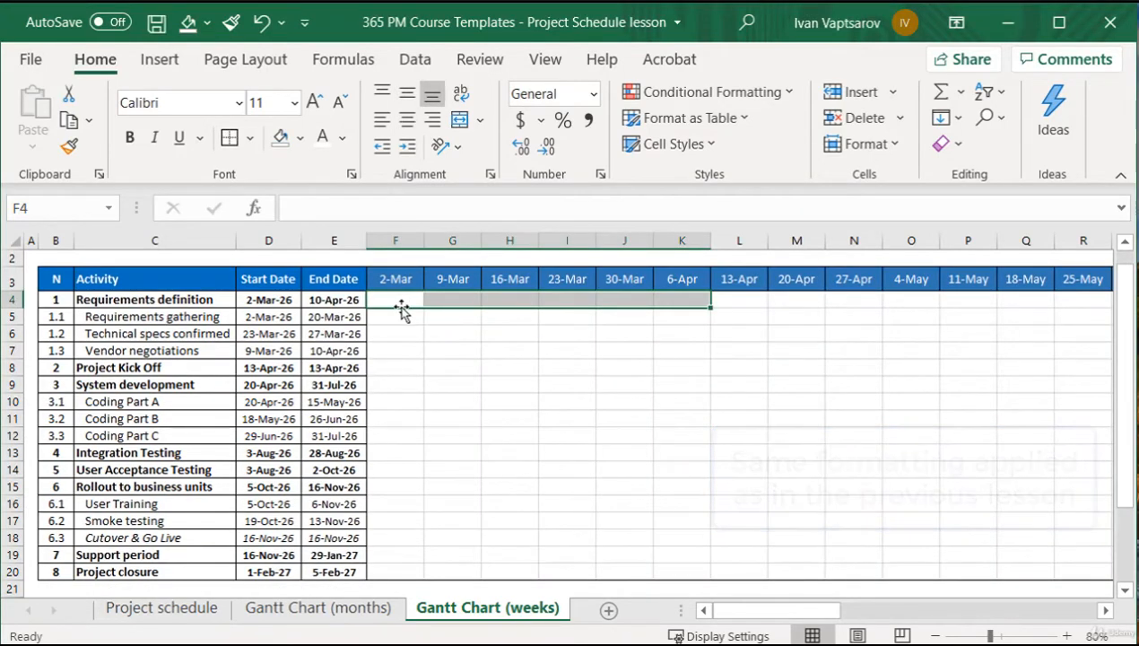
{"action": "left_click_drag", "start_coordinate": [399, 300], "coordinate": [682, 301]}
{"action": "left_click", "coordinate": [299, 137]}
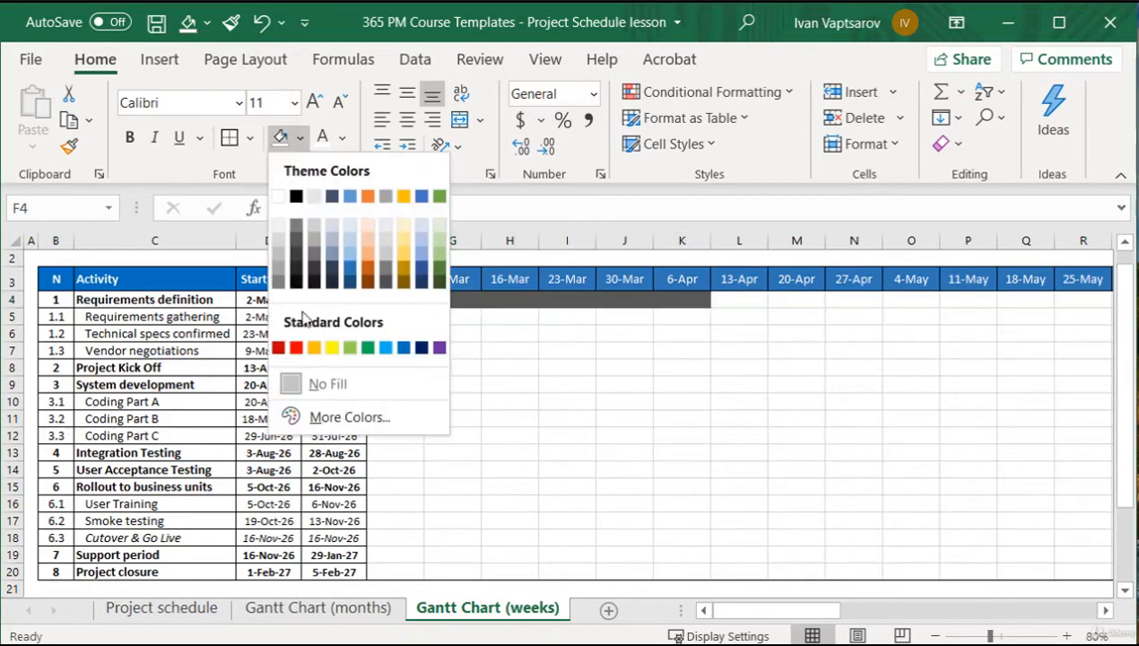
{"action": "left_click", "coordinate": [312, 350]}
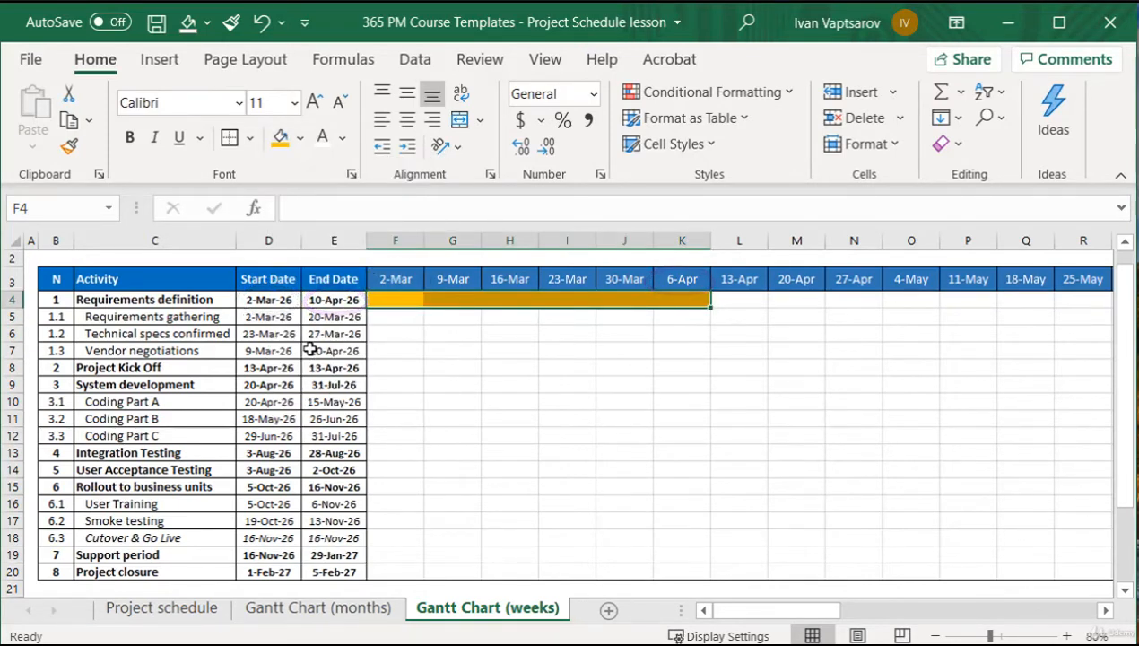
Fill Requirements gathering from 2-Mar to 16-Mar and Technical specs confirmed at 23-Mar with the same orange
{"action": "left_click_drag", "start_coordinate": [381, 316], "coordinate": [510, 317]}
{"action": "left_click", "coordinate": [276, 141]}
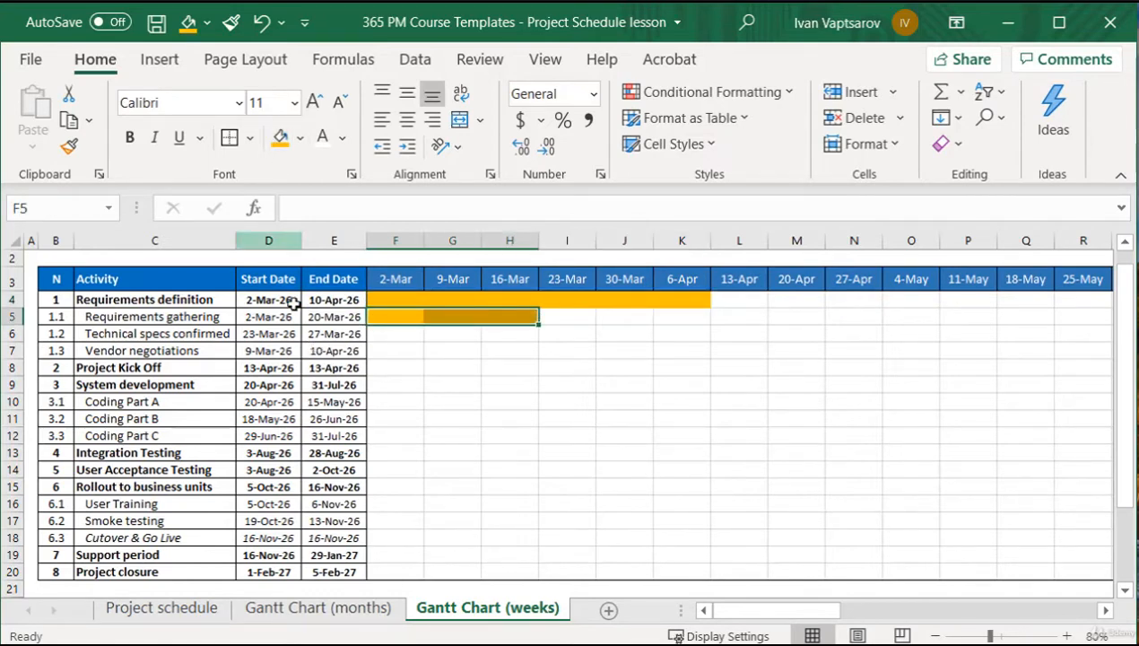
{"action": "left_click", "coordinate": [565, 334]}
{"action": "left_click", "coordinate": [280, 142]}
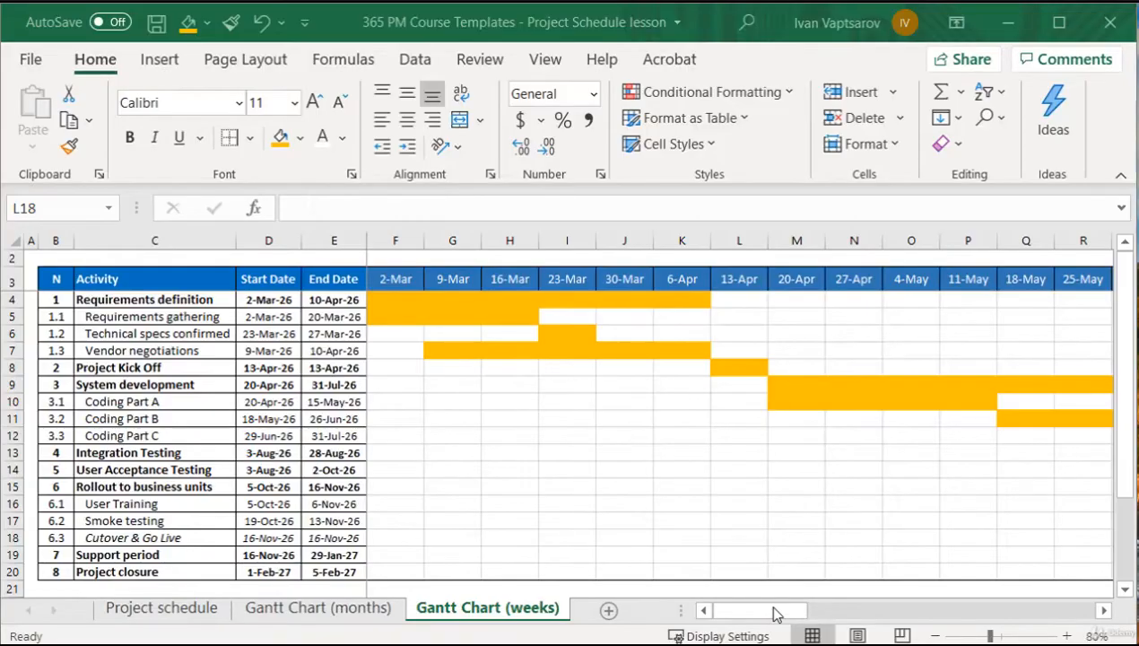
Insert a blank row directly above the table's header row
{"action": "mouse_move", "coordinate": [778, 611]}
{"action": "left_mouse_down"}
{"action": "mouse_move", "coordinate": [1083, 624]}
{"action": "mouse_move", "coordinate": [781, 614]}
{"action": "left_mouse_up"}
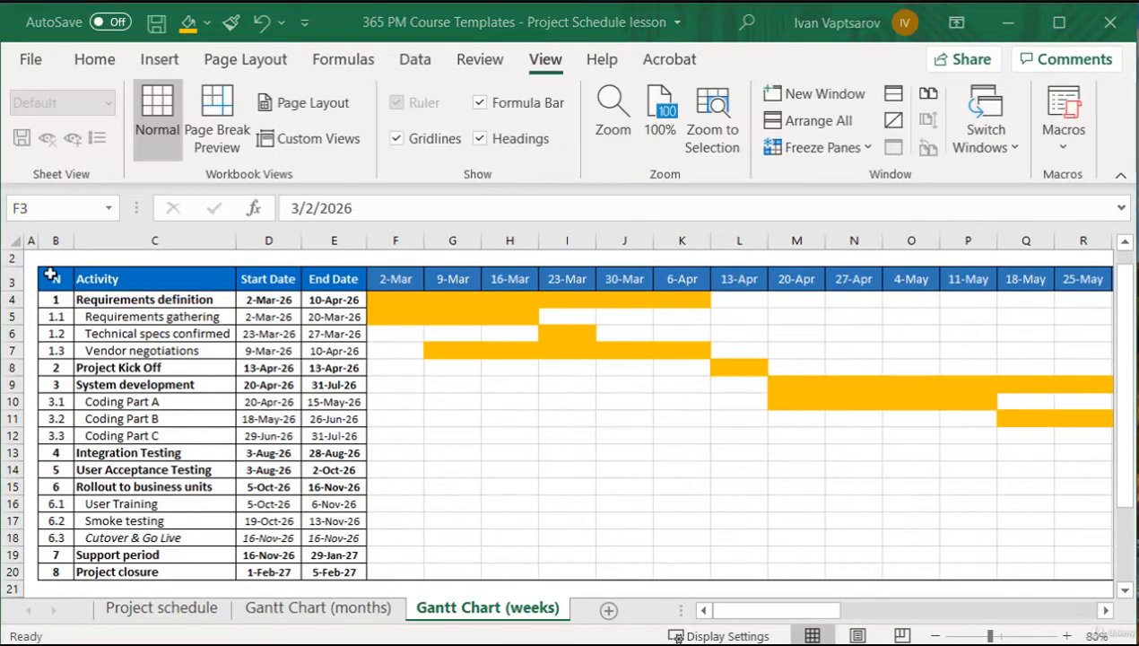
{"action": "scroll", "coordinate": [51, 274], "scroll_direction": "up", "scroll_amount": 1}
{"action": "left_click", "coordinate": [17, 272]}
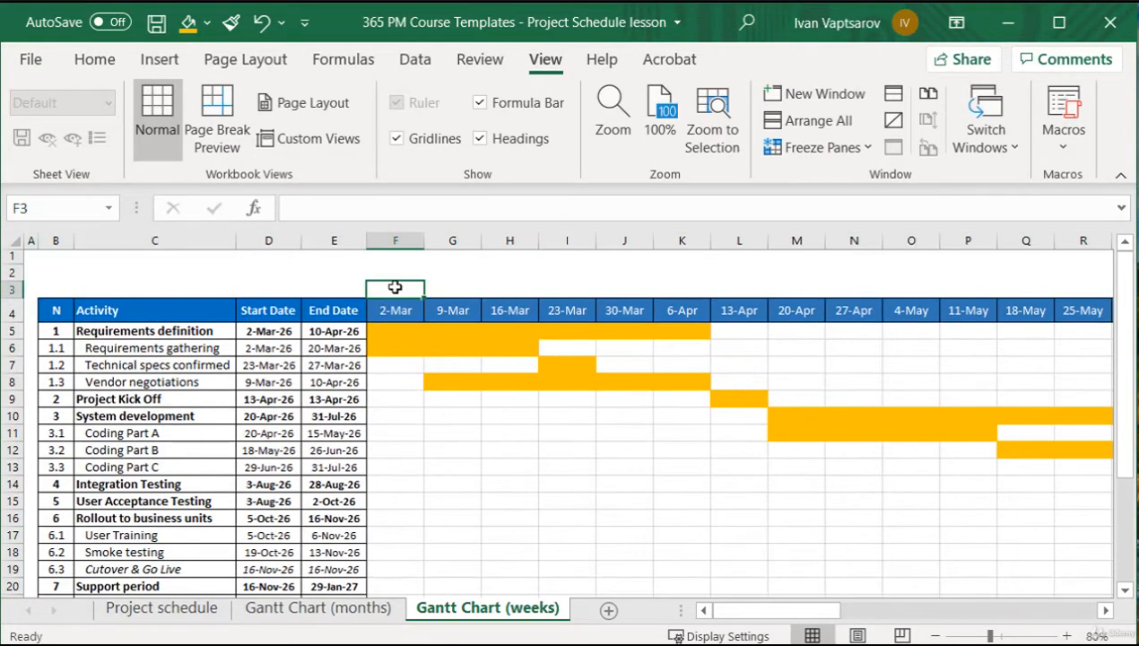
Add a merged, centered March heading over F3:J3 and select the cells above the April weeks
{"action": "left_click_drag", "start_coordinate": [395, 287], "coordinate": [618, 295]}
{"action": "left_click", "coordinate": [169, 59]}
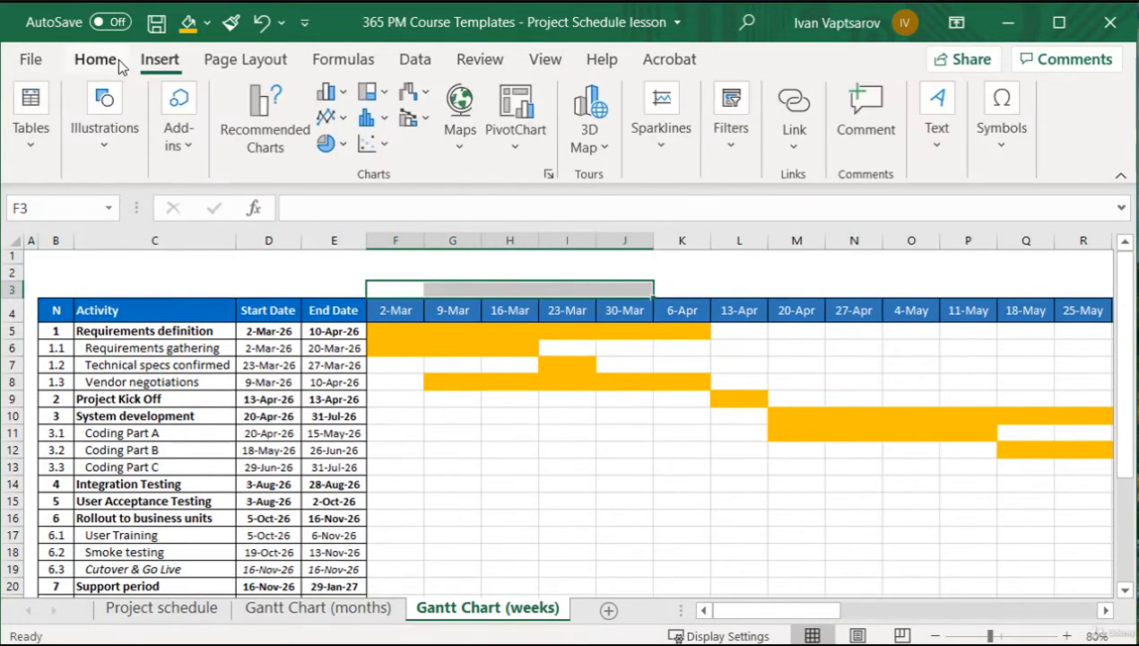
{"action": "left_click", "coordinate": [117, 59]}
{"action": "left_click", "coordinate": [459, 119]}
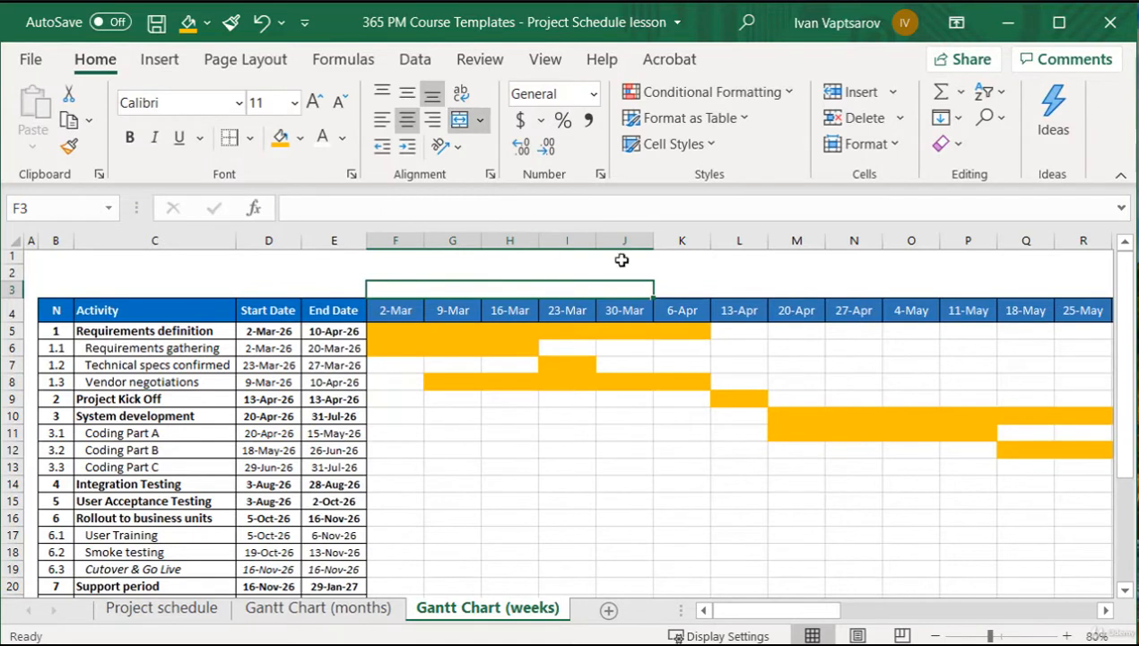
{"action": "type", "text": "March"}
{"action": "key", "text": "Return"}
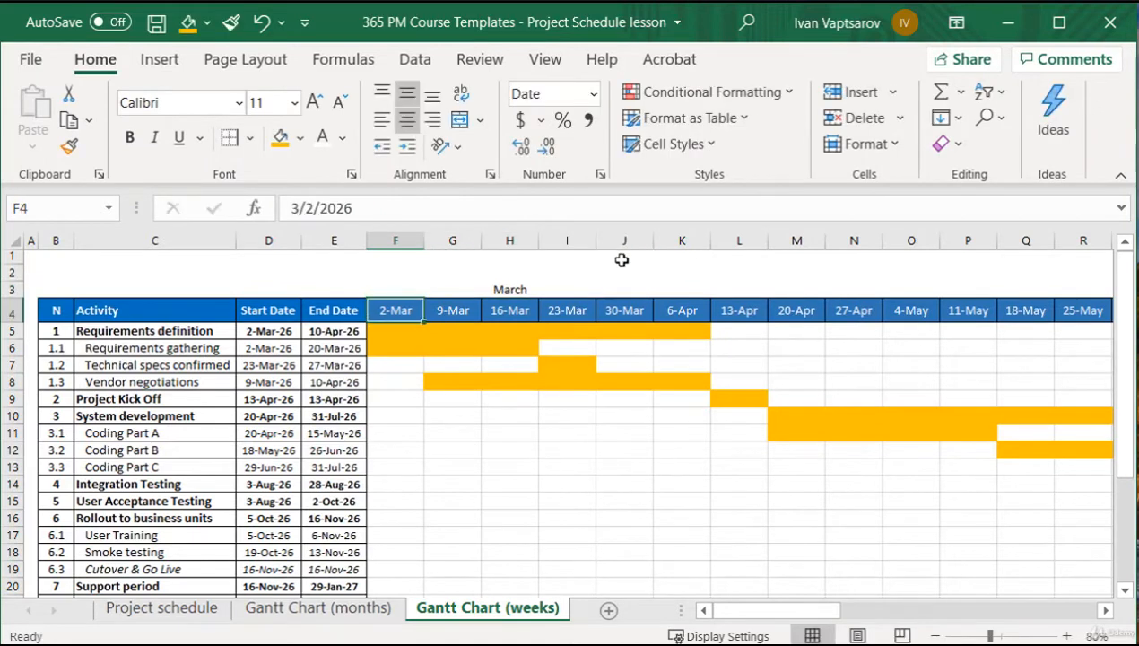
{"action": "left_click_drag", "start_coordinate": [699, 289], "coordinate": [868, 287]}
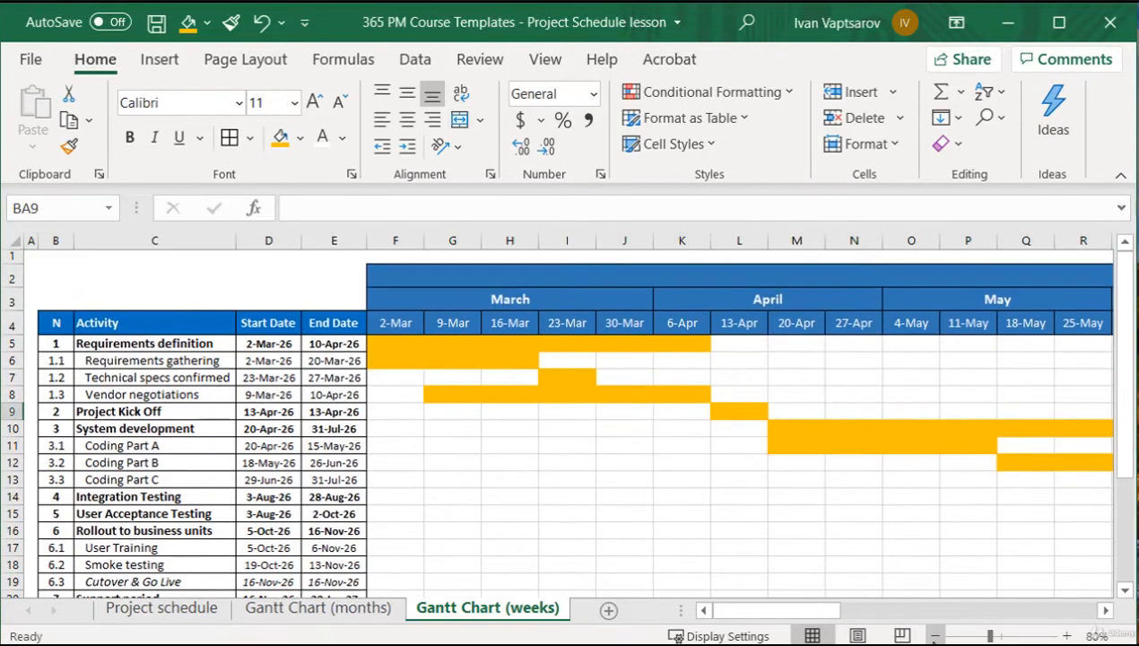
Examine the complete weekly Gantt chart at 40% zoom, including its final weeks
{"action": "left_click", "coordinate": [934, 636]}
{"action": "left_click", "coordinate": [934, 636]}
{"action": "left_click", "coordinate": [934, 635]}
{"action": "left_click", "coordinate": [934, 636]}
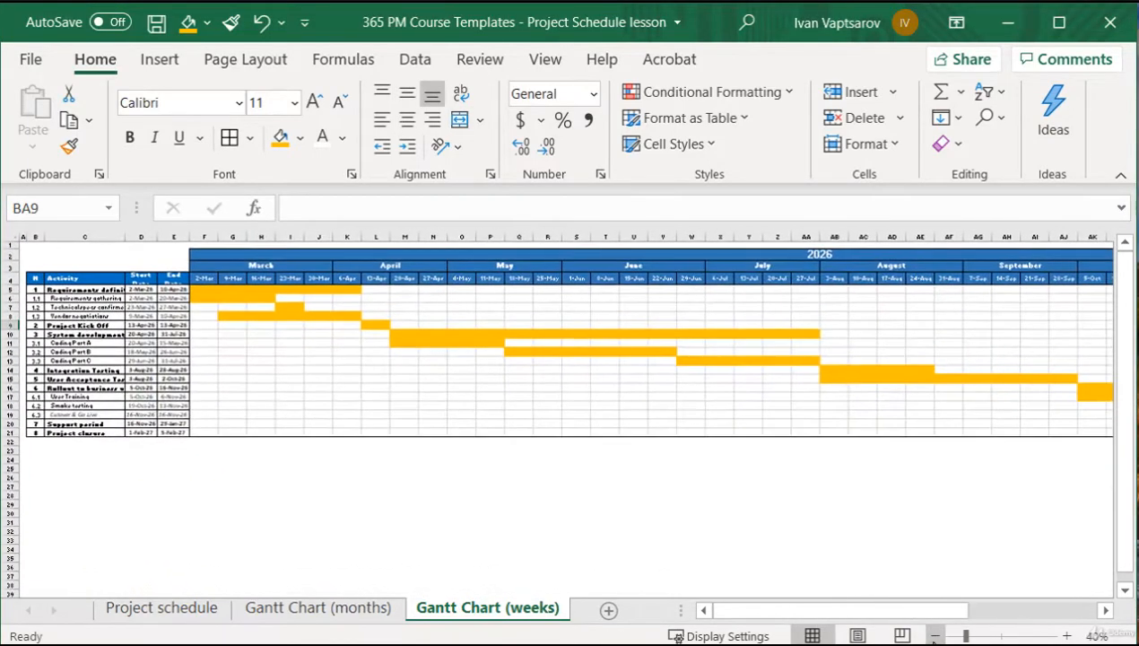
{"action": "left_click_drag", "start_coordinate": [921, 609], "coordinate": [866, 596]}
{"action": "left_click", "coordinate": [1066, 636]}
{"action": "left_click", "coordinate": [1066, 636]}
{"action": "left_click", "coordinate": [1066, 636]}
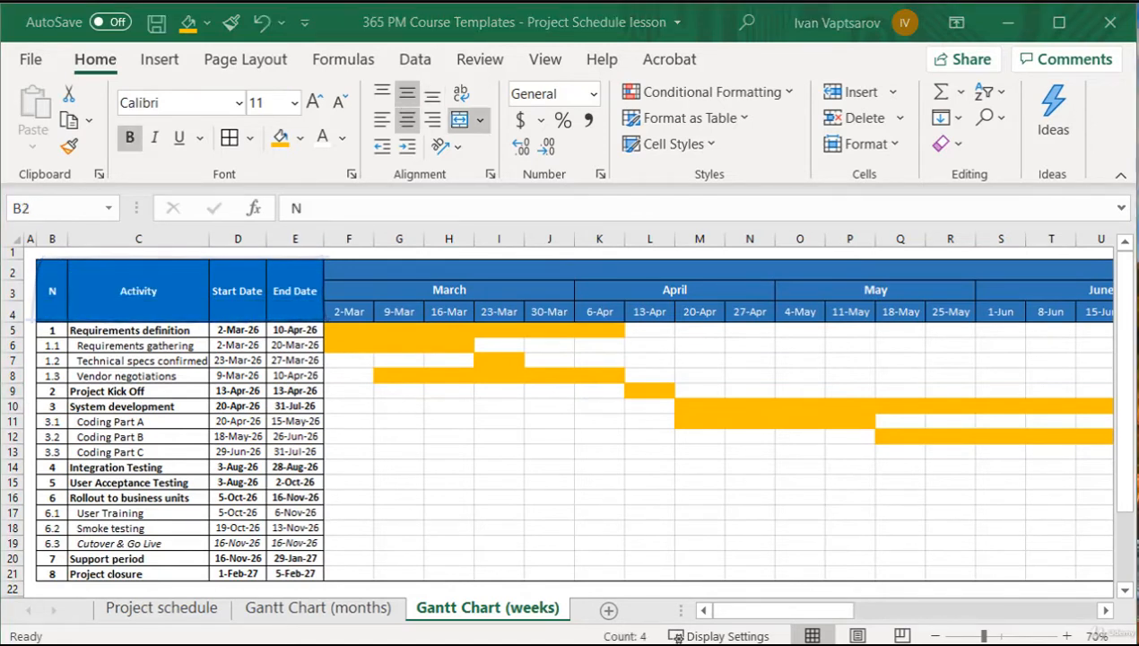
Select the week columns F to BB and autofit their widths to the dates
{"action": "left_click", "coordinate": [935, 636]}
{"action": "left_click", "coordinate": [934, 636]}
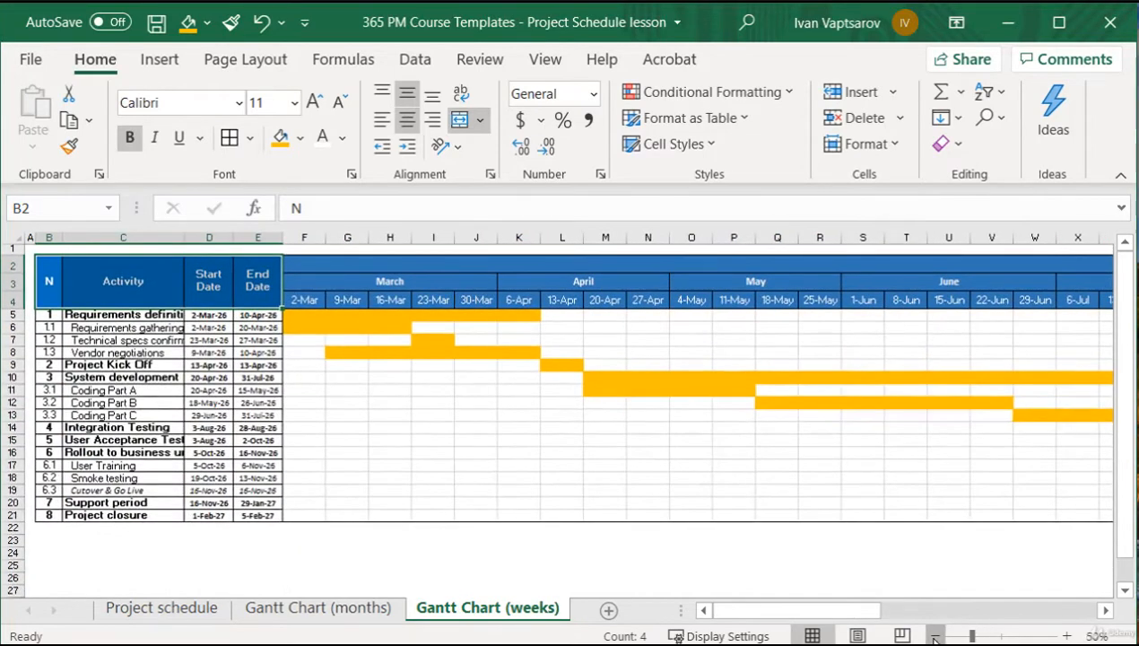
{"action": "left_click_drag", "start_coordinate": [859, 612], "coordinate": [793, 589]}
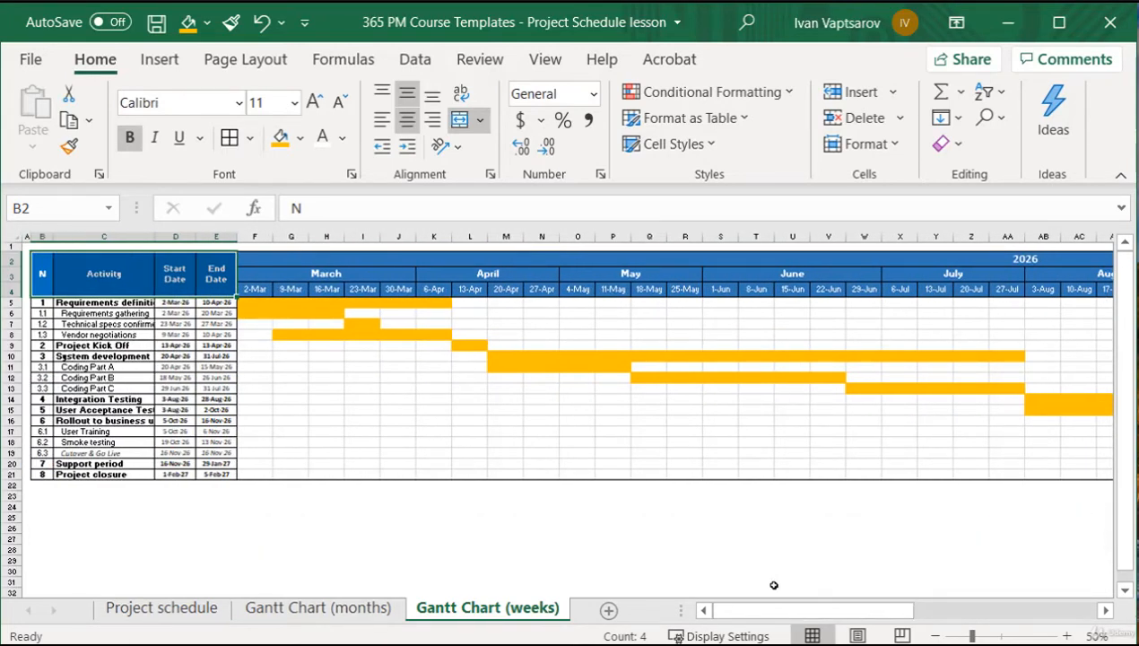
{"action": "left_click_drag", "start_coordinate": [255, 236], "coordinate": [1024, 236]}
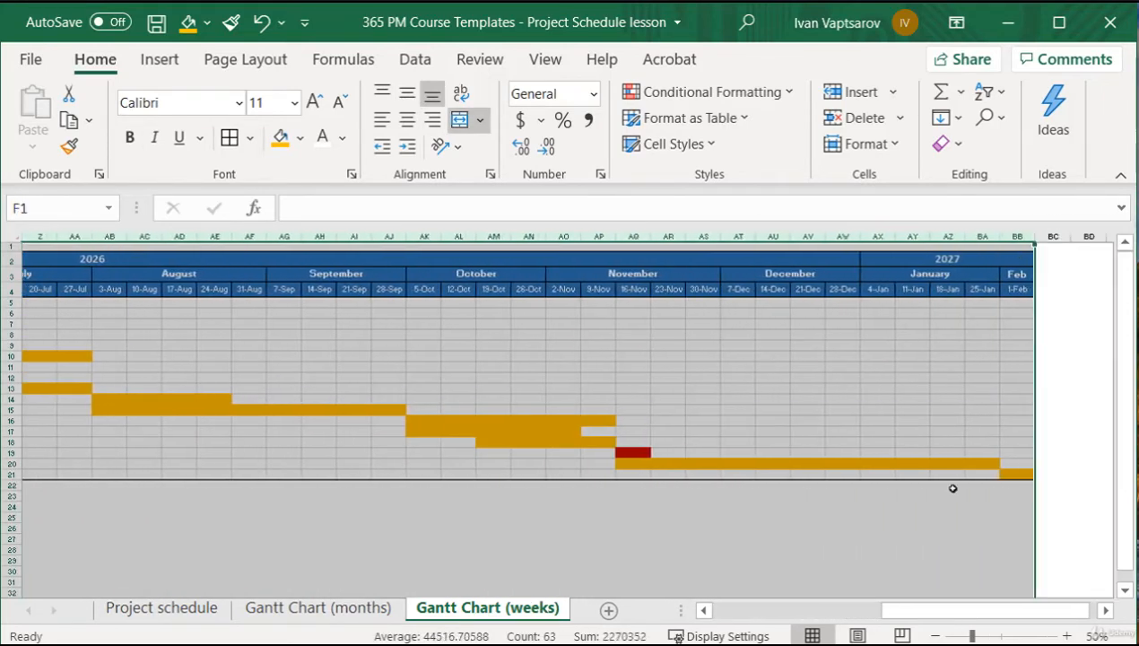
{"action": "left_click_drag", "start_coordinate": [934, 610], "coordinate": [758, 599]}
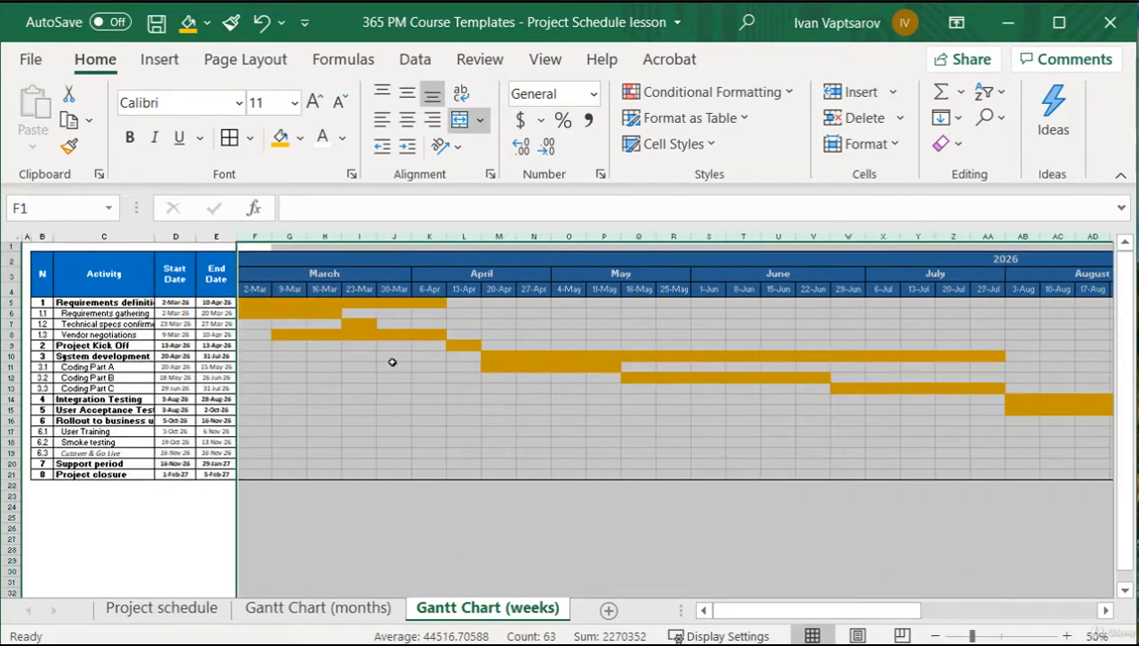
{"action": "double_click", "coordinate": [376, 235]}
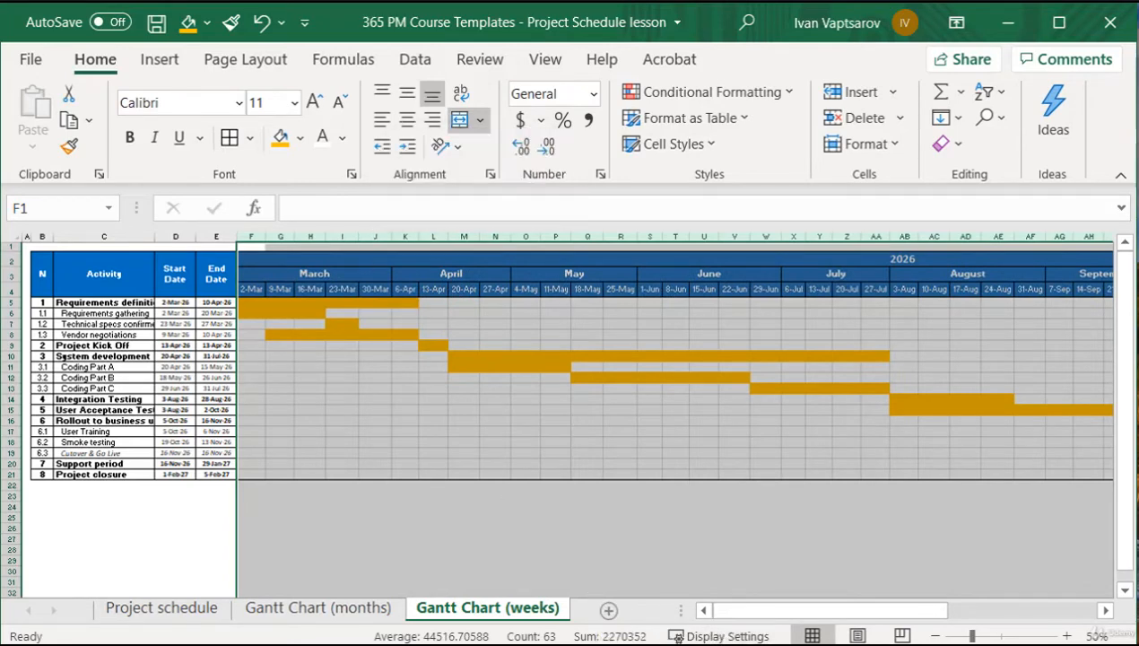
Format the week dates in F4:BB4 with the 3/14 date type
{"action": "key", "text": "ctrl+Home"}
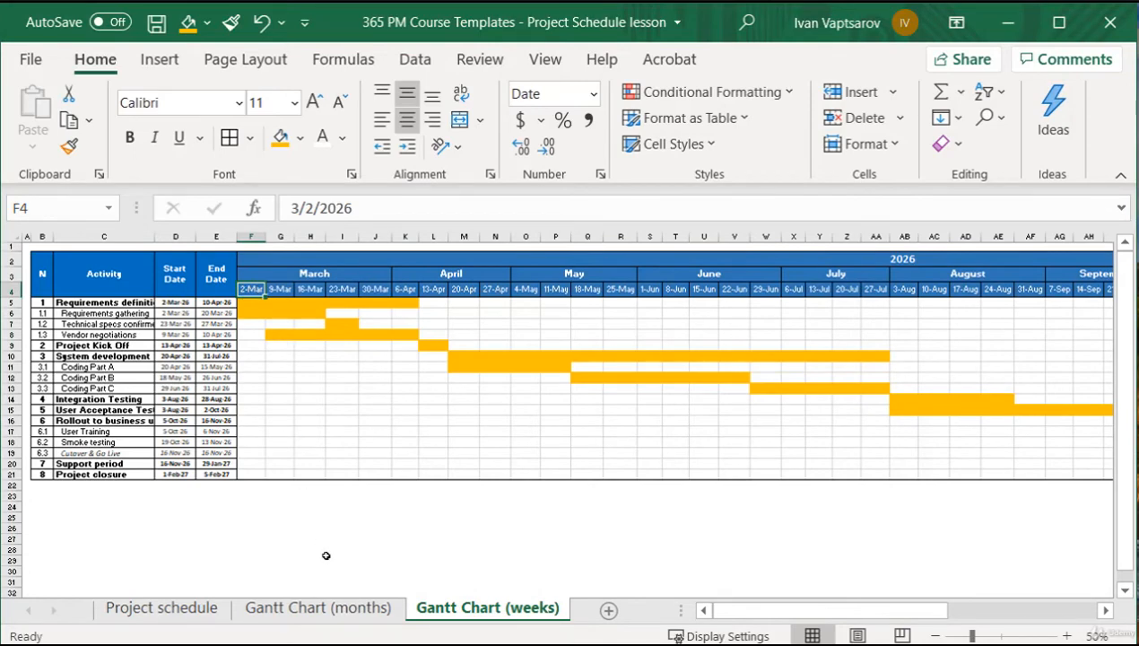
{"action": "key", "text": "ctrl+shift+Right"}
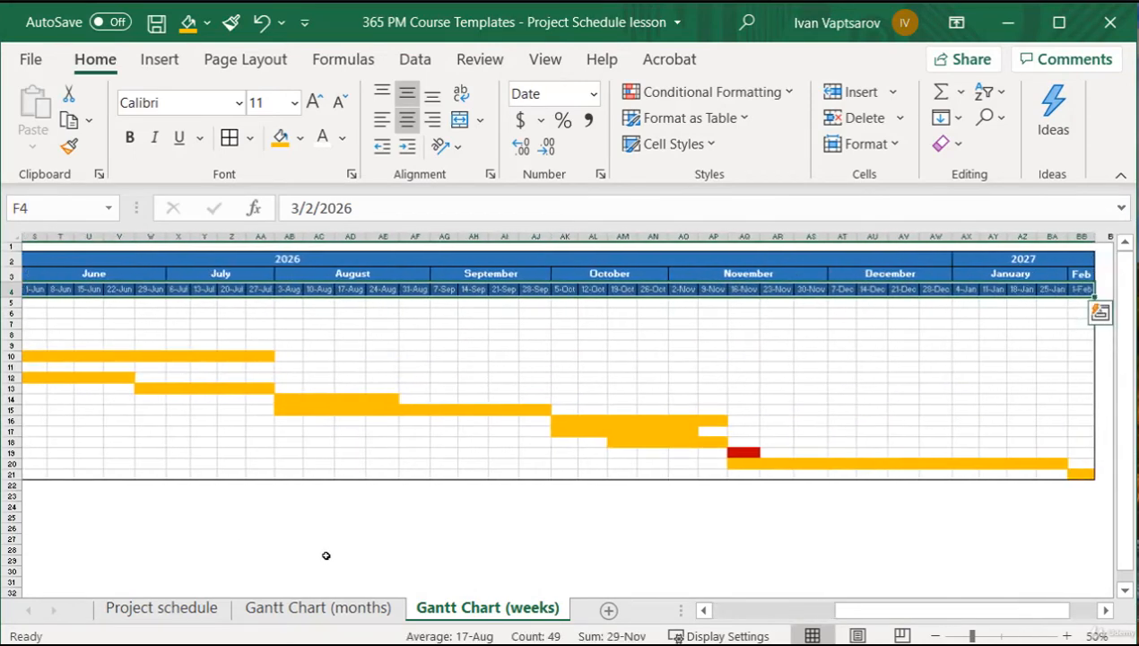
{"action": "left_click", "coordinate": [602, 175]}
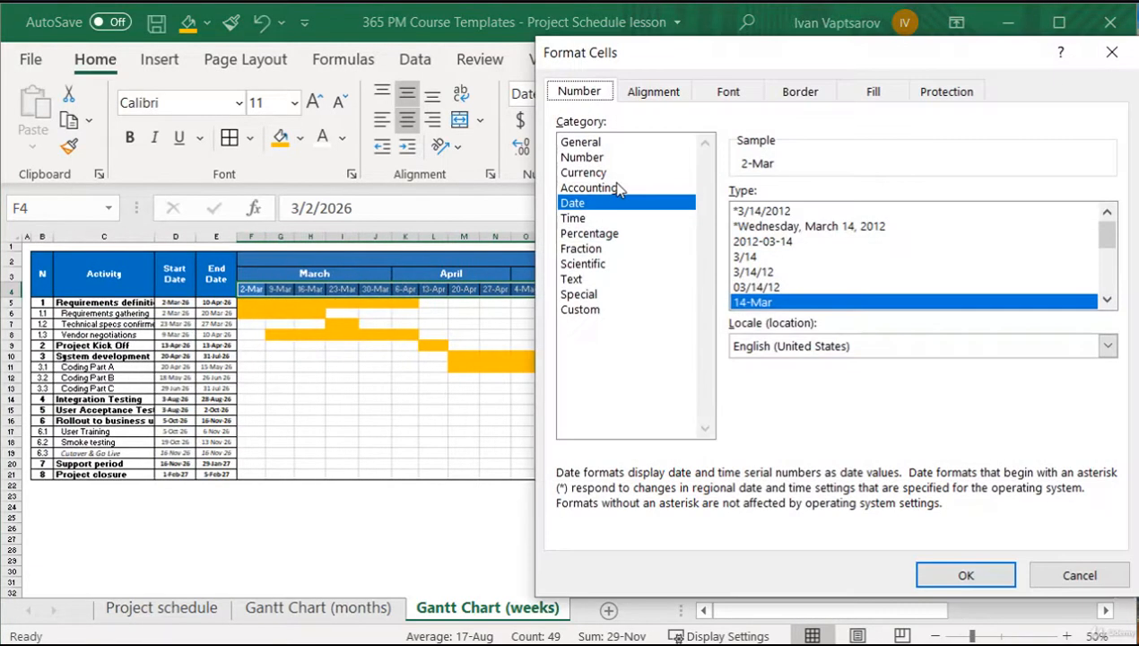
{"action": "left_click", "coordinate": [754, 258]}
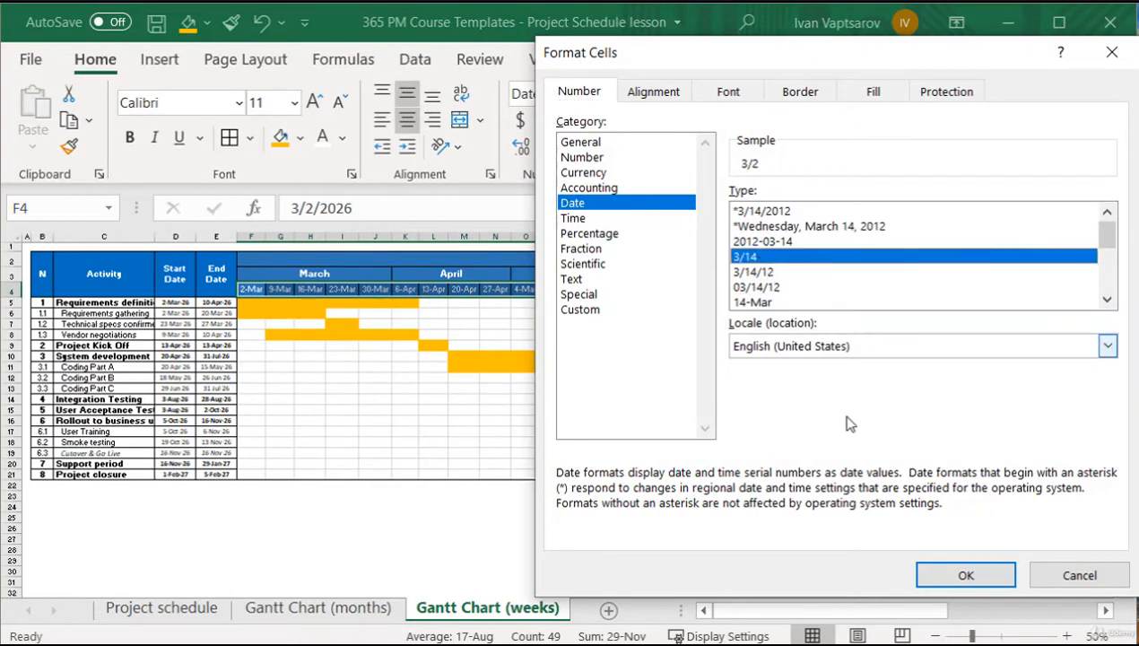
{"action": "left_click", "coordinate": [960, 576]}
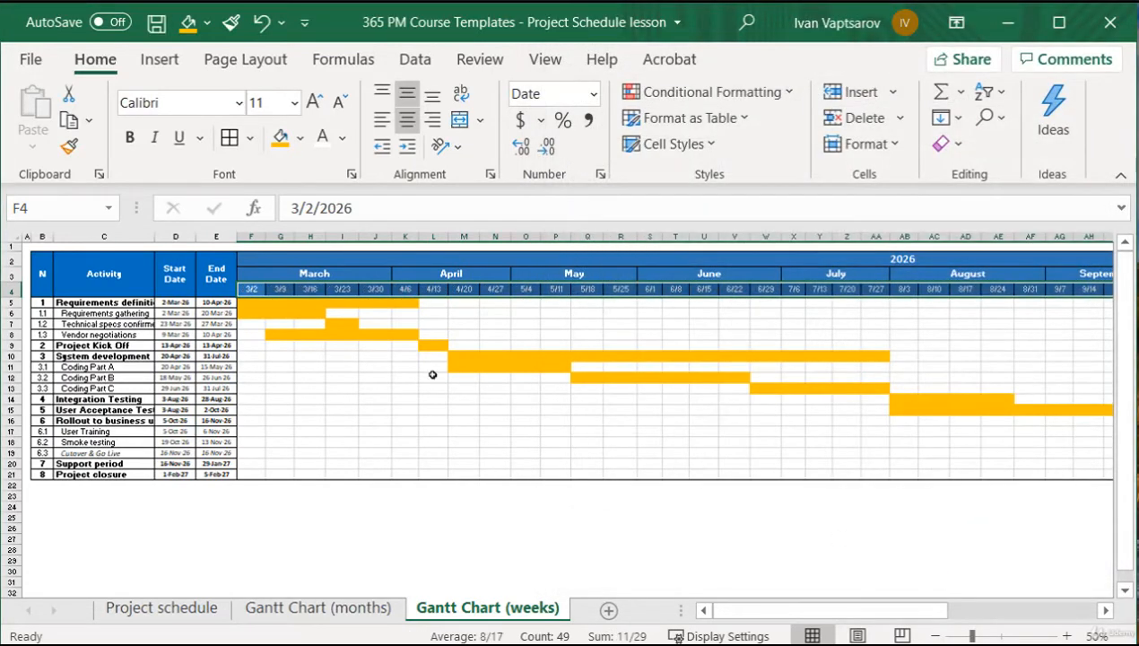
Autofit the week columns F to BB to the shorter month/day dates
{"action": "left_click", "coordinate": [251, 236]}
{"action": "left_click_drag", "start_coordinate": [807, 611], "coordinate": [843, 611]}
{"action": "left_click", "coordinate": [967, 235], "text": "shift"}
{"action": "double_click", "coordinate": [421, 239]}
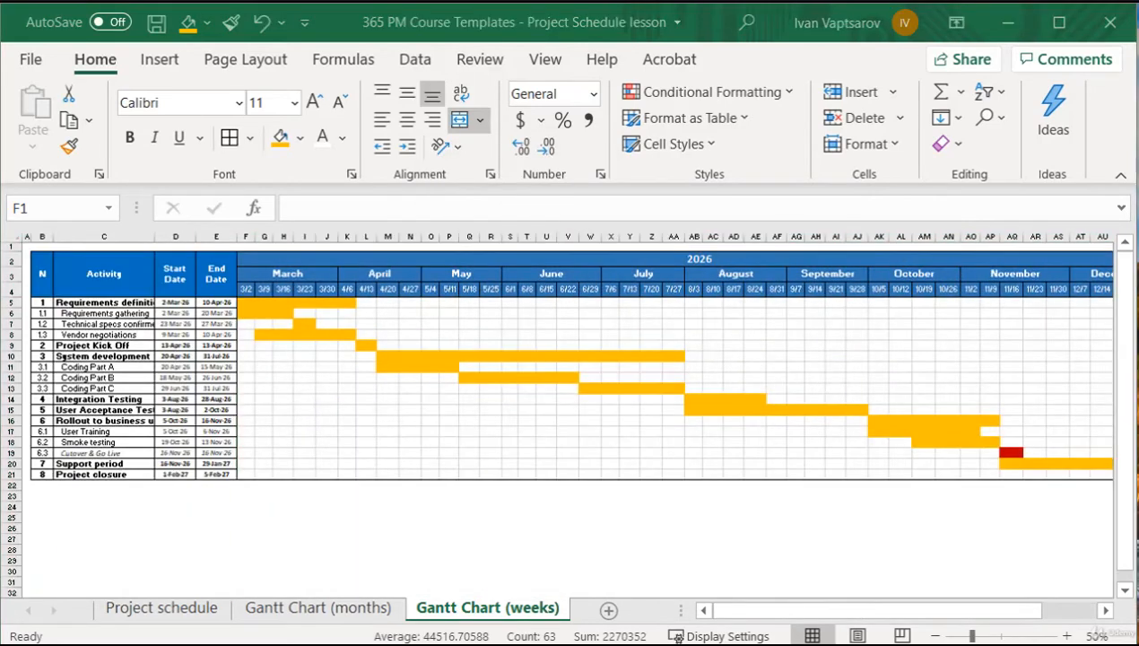
Rotate the week dates in F4:BB4 upwards and make row 4 tall enough for the vertical text
{"action": "left_click", "coordinate": [254, 289]}
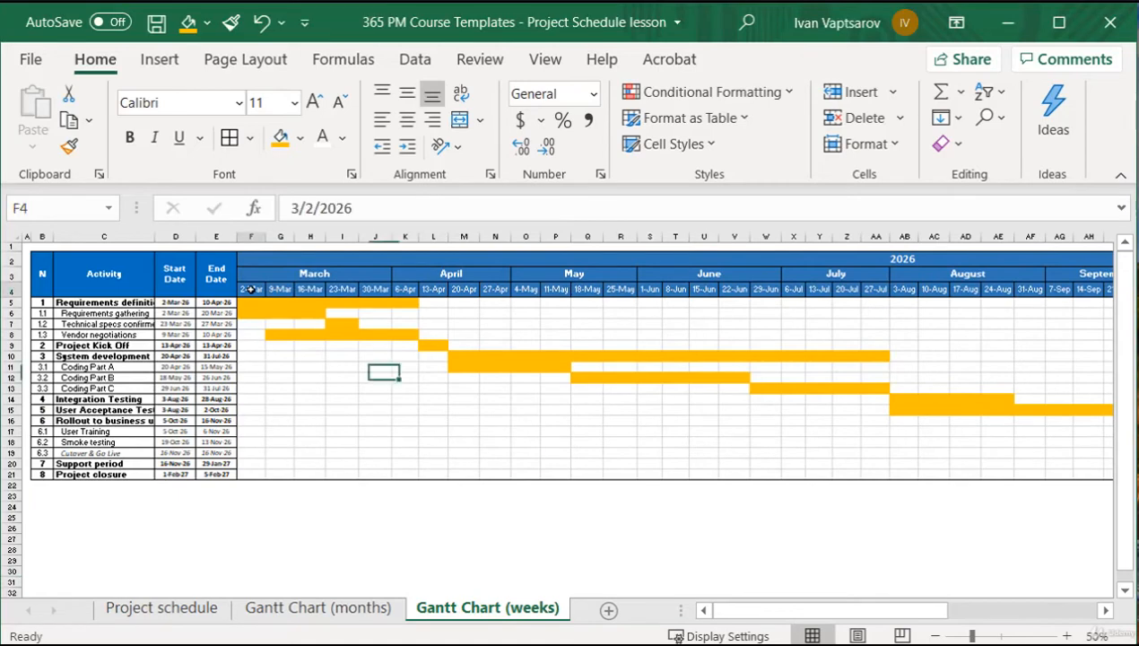
{"action": "key", "text": "ctrl+shift+Right"}
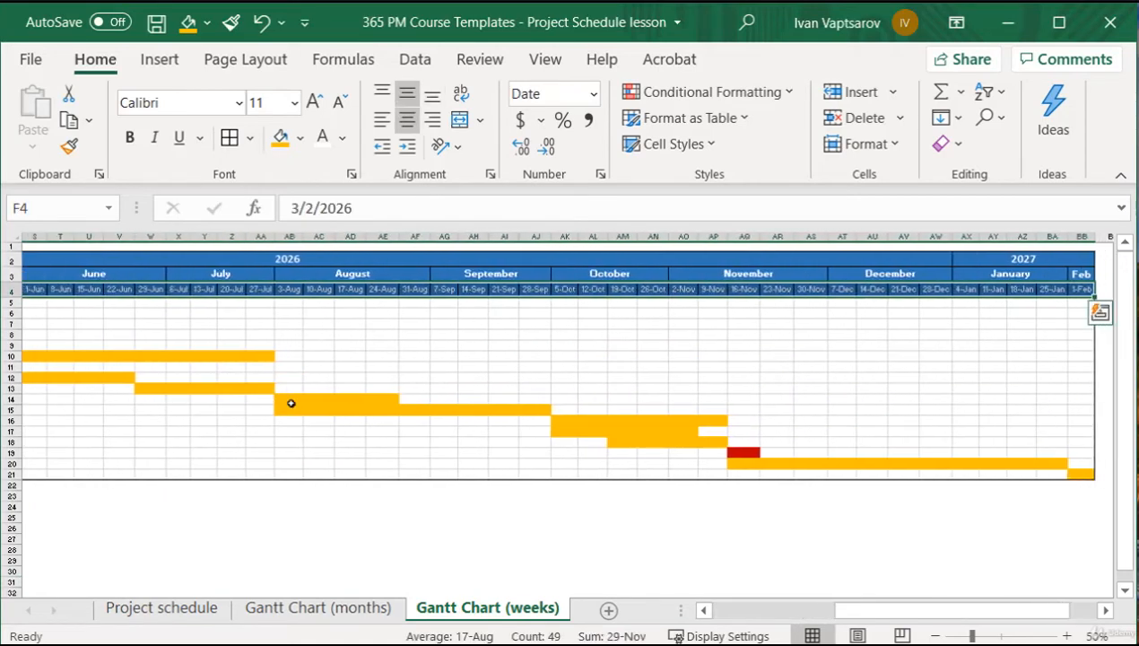
{"action": "left_click", "coordinate": [453, 148]}
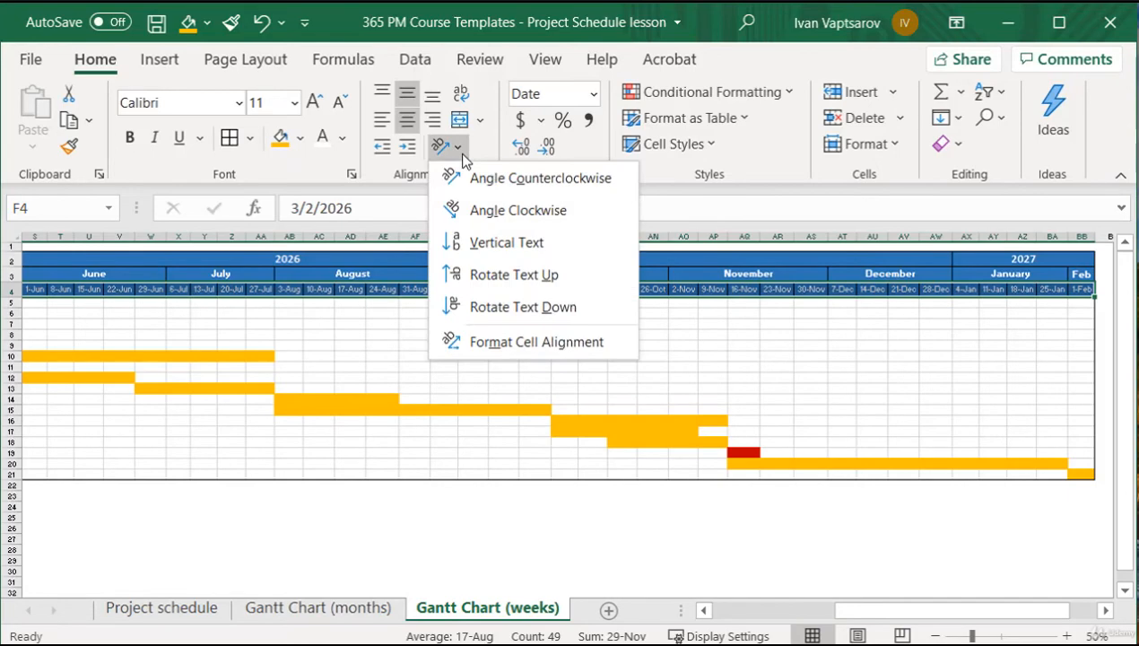
{"action": "left_click", "coordinate": [592, 272]}
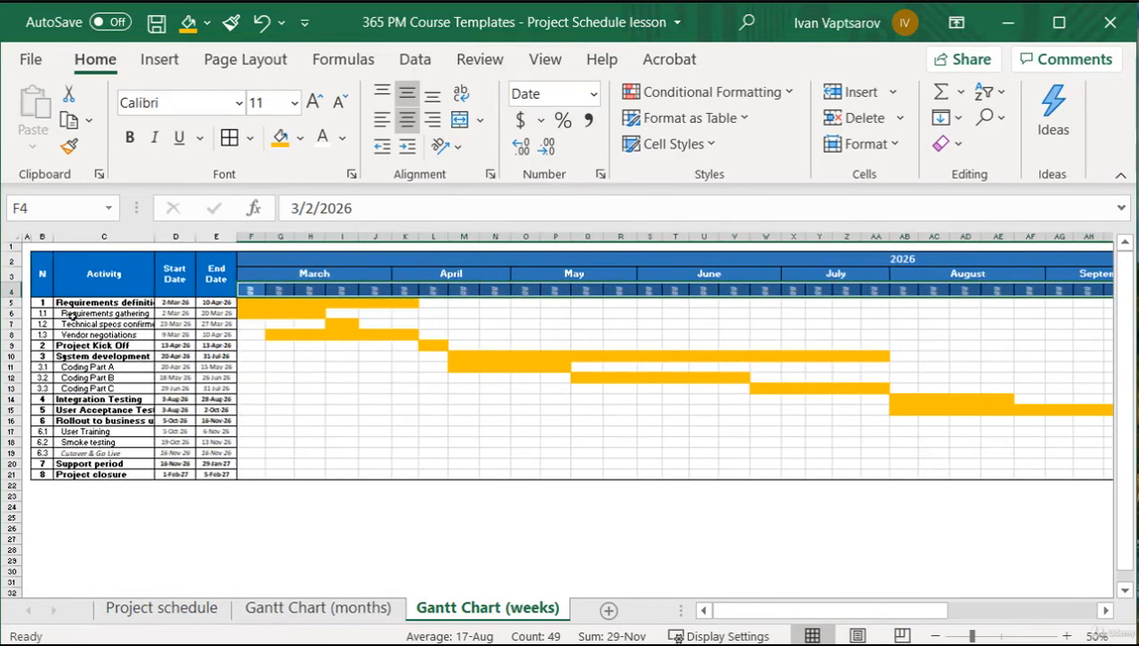
{"action": "left_click_drag", "start_coordinate": [4, 296], "coordinate": [4, 318]}
Narrow the week columns F to BB together to suit the rotated dates
{"action": "left_click", "coordinate": [251, 236]}
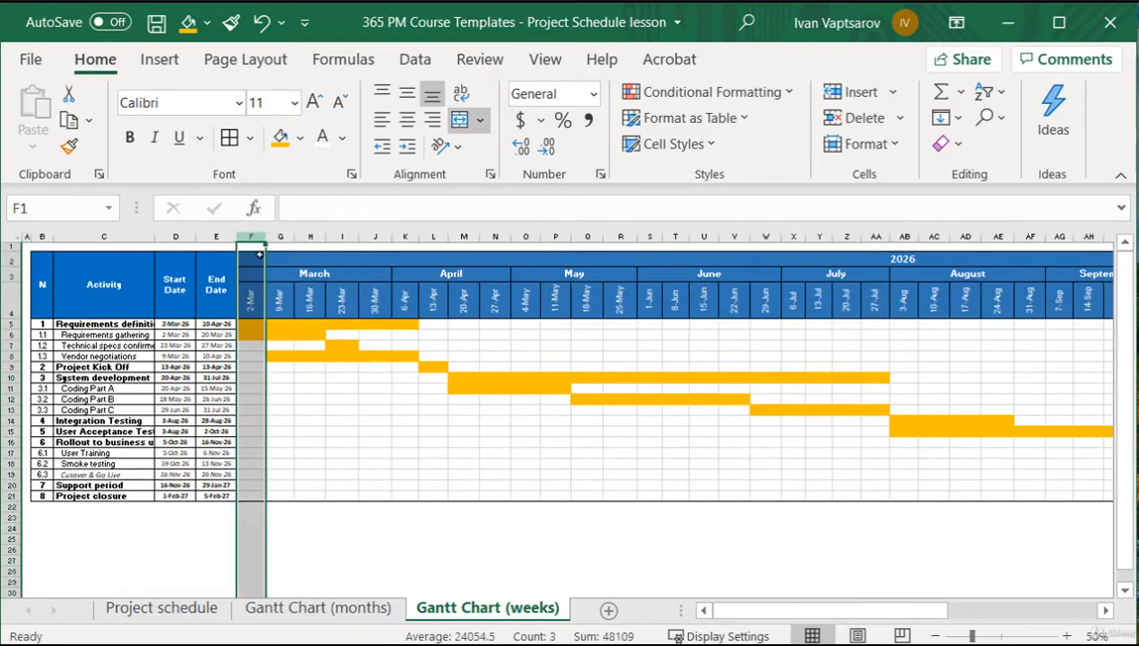
{"action": "left_click_drag", "start_coordinate": [718, 610], "coordinate": [1055, 618]}
{"action": "left_click", "coordinate": [967, 231], "text": "shift"}
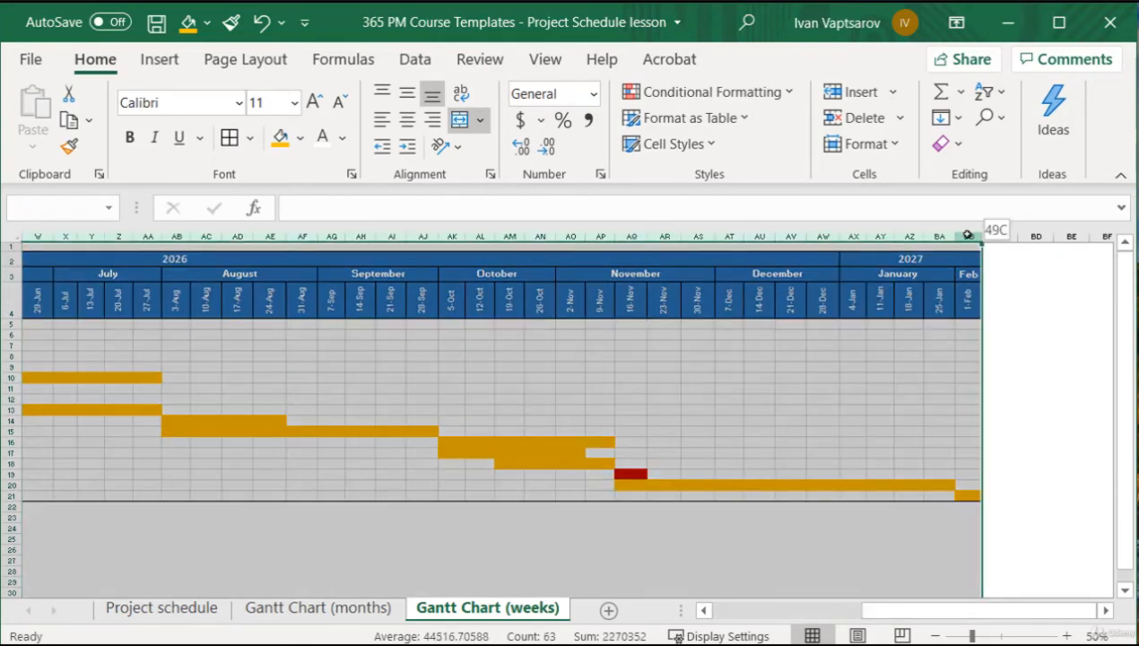
{"action": "left_click_drag", "start_coordinate": [890, 615], "coordinate": [742, 616]}
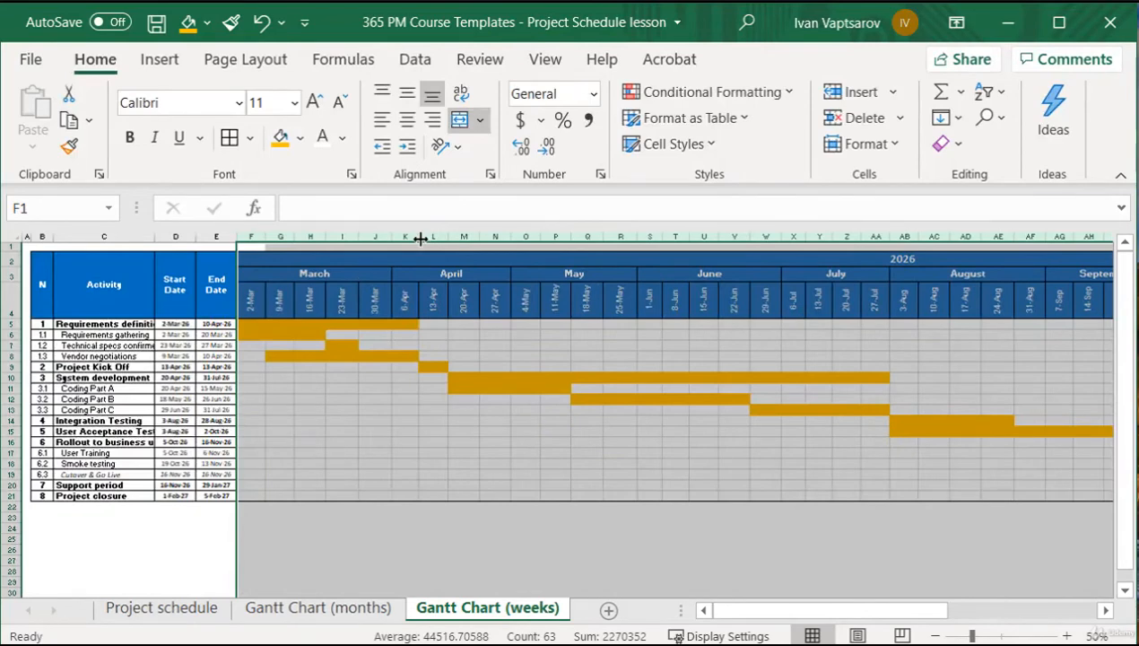
{"action": "left_click_drag", "start_coordinate": [420, 238], "coordinate": [414, 236]}
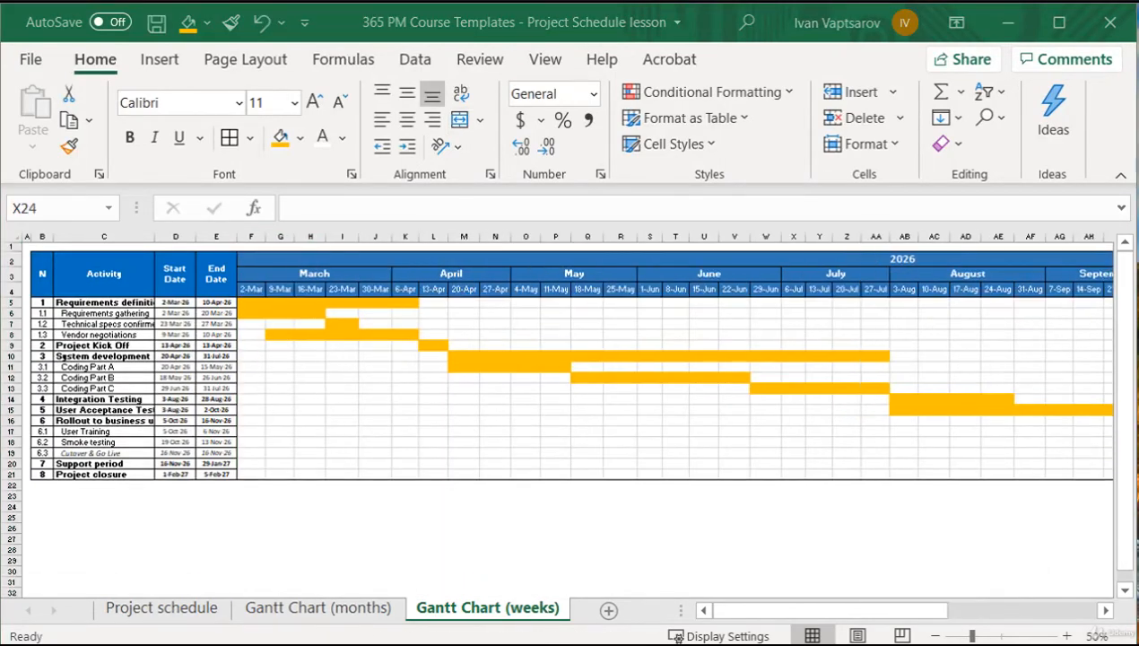
Apply outside borders around the whole Gantt chart table, B2:BB21, and deselect it
{"action": "mouse_move", "coordinate": [49, 271]}
{"action": "left_mouse_down"}
{"action": "mouse_move", "coordinate": [175, 280]}
{"action": "mouse_move", "coordinate": [1117, 480]}
{"action": "left_mouse_up"}
{"action": "left_click_drag", "start_coordinate": [1121, 482], "coordinate": [933, 473]}
{"action": "left_click", "coordinate": [250, 137]}
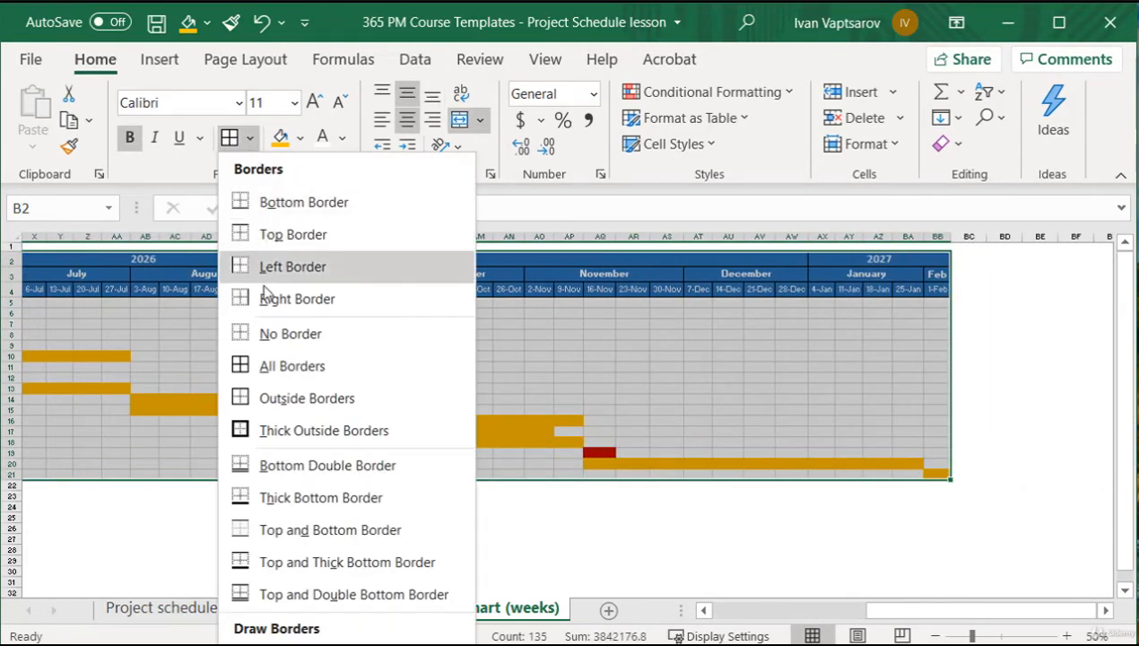
{"action": "left_click", "coordinate": [289, 399]}
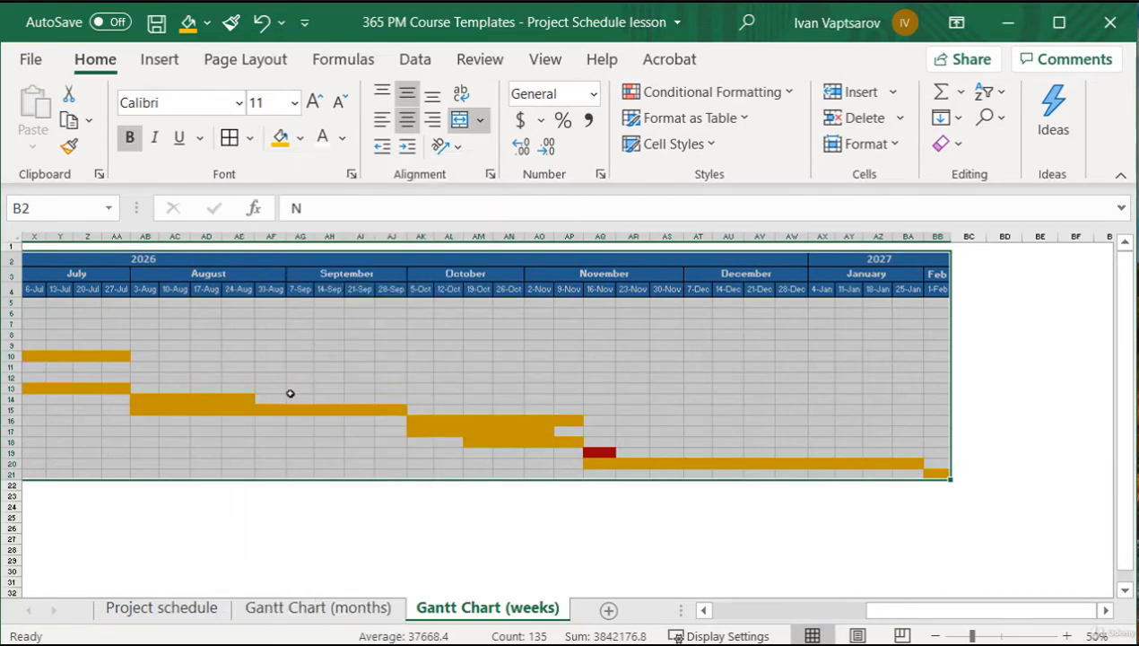
{"action": "scroll", "coordinate": [342, 479], "scroll_direction": "left", "scroll_amount": 10}
{"action": "left_click", "coordinate": [459, 527]}
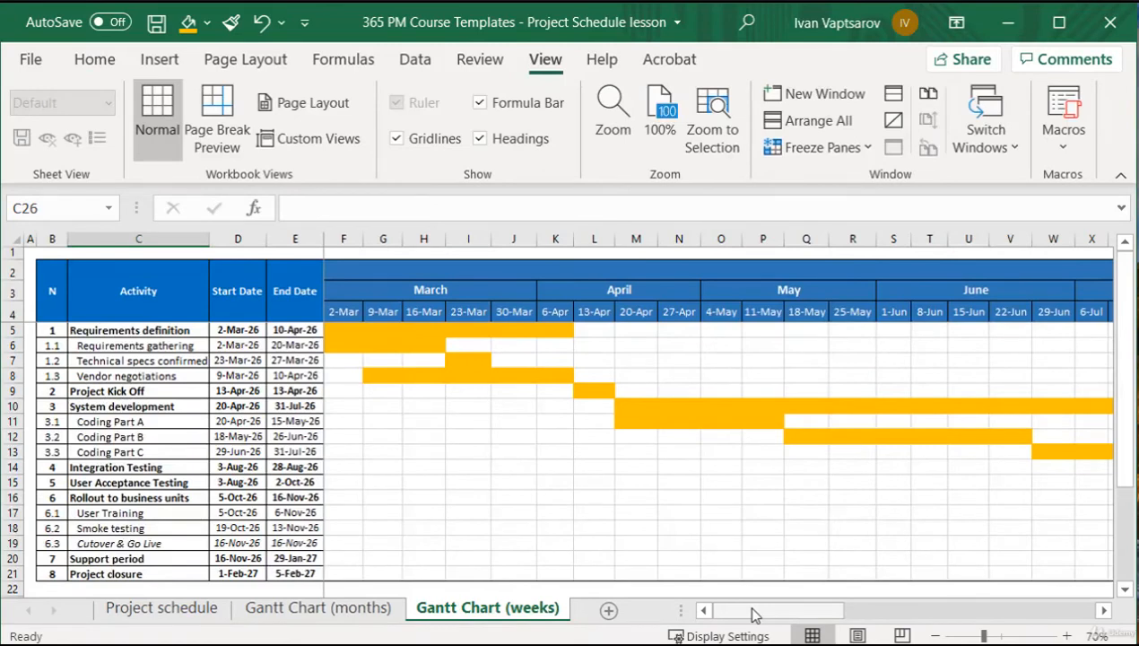
{"action": "left_click_drag", "start_coordinate": [752, 613], "coordinate": [780, 614]}
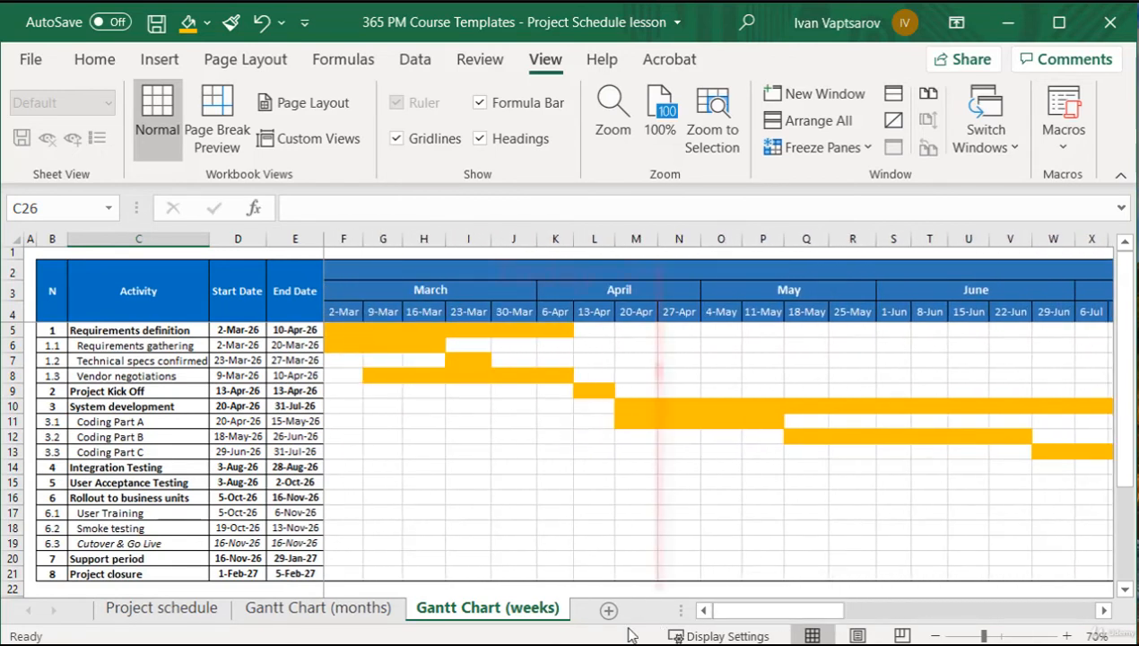